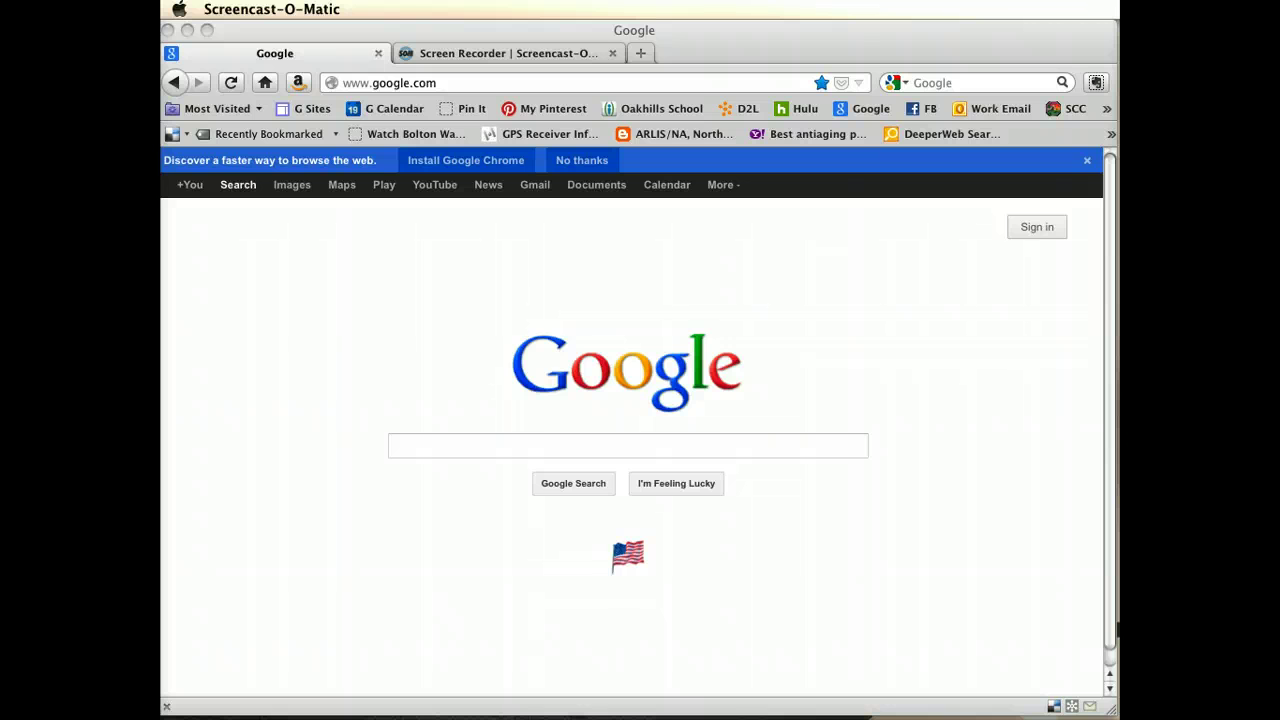
Search Google for "firefox extension" and open the Featured Extensions result on the Mozilla add-ons site
click(733, 512)
click(438, 446)
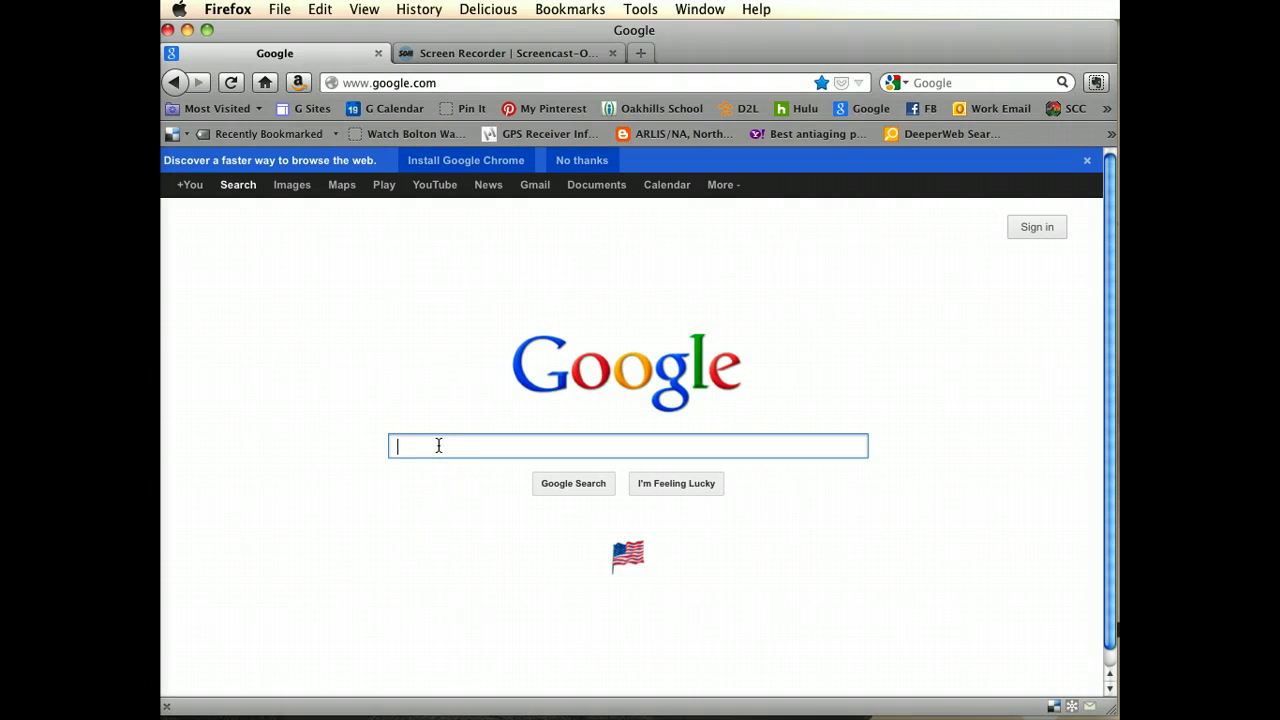
text(fire)
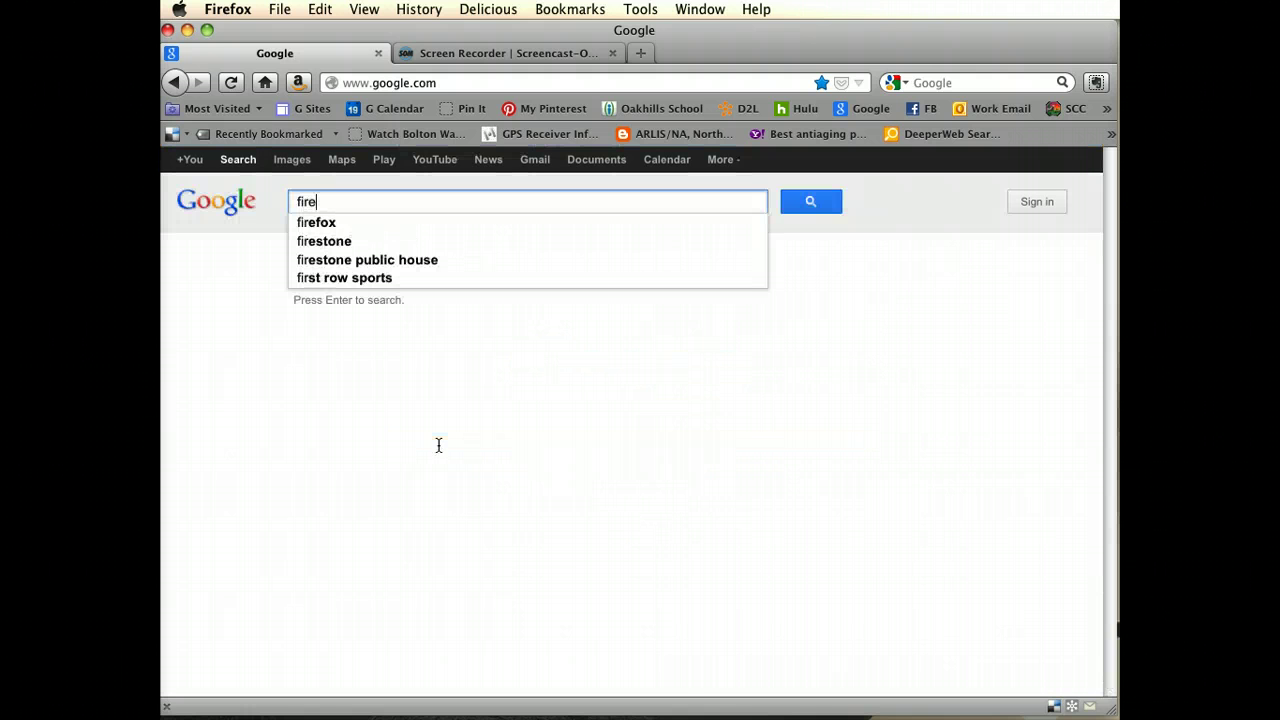
text(fox )
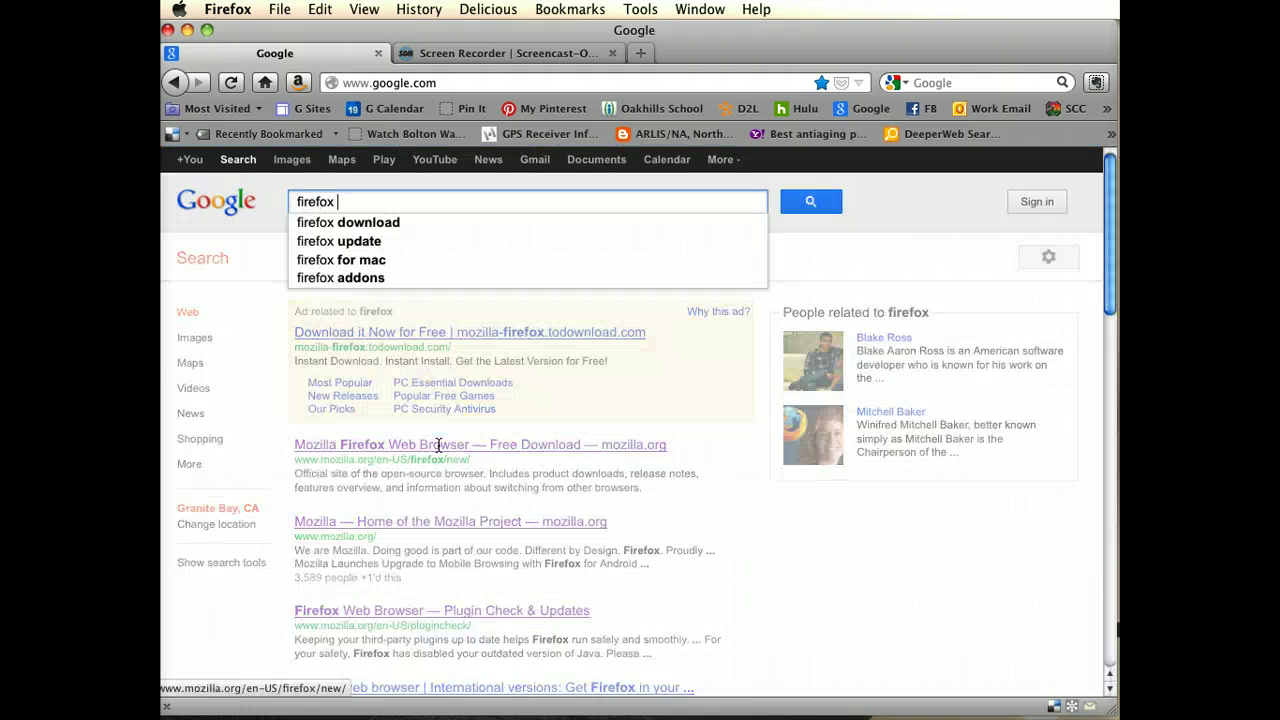
text(extension)
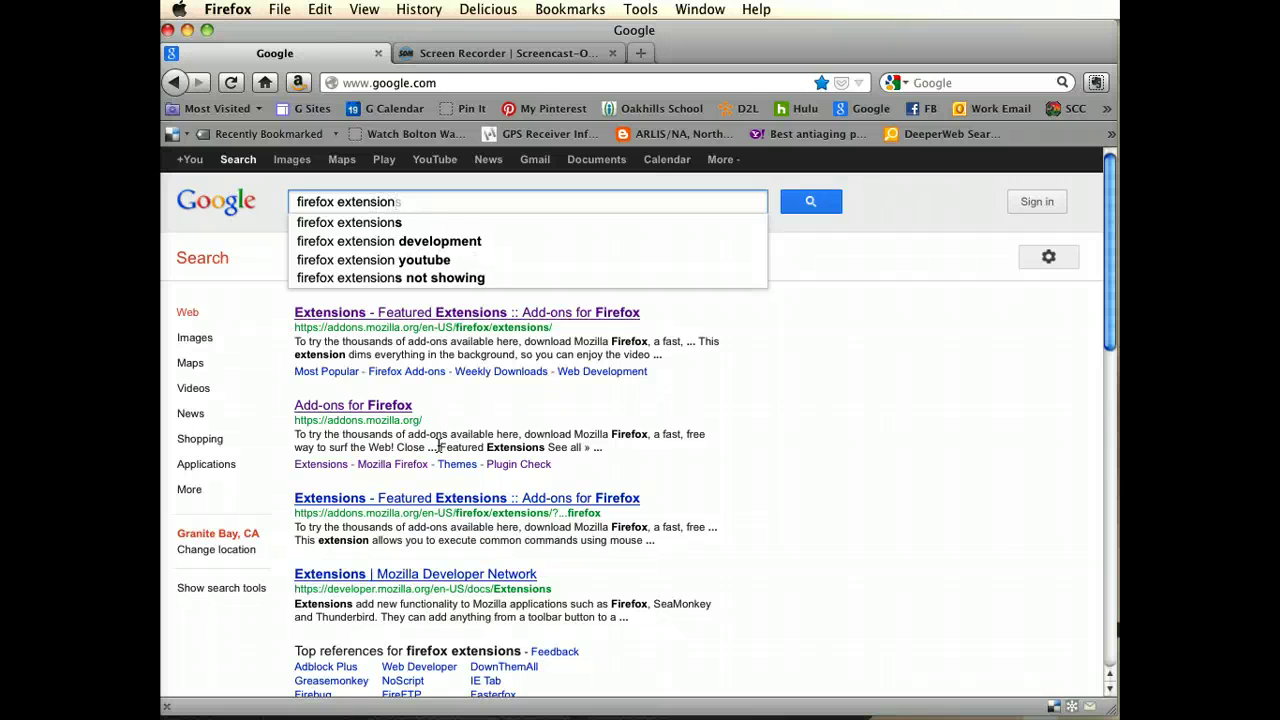
key(Return)
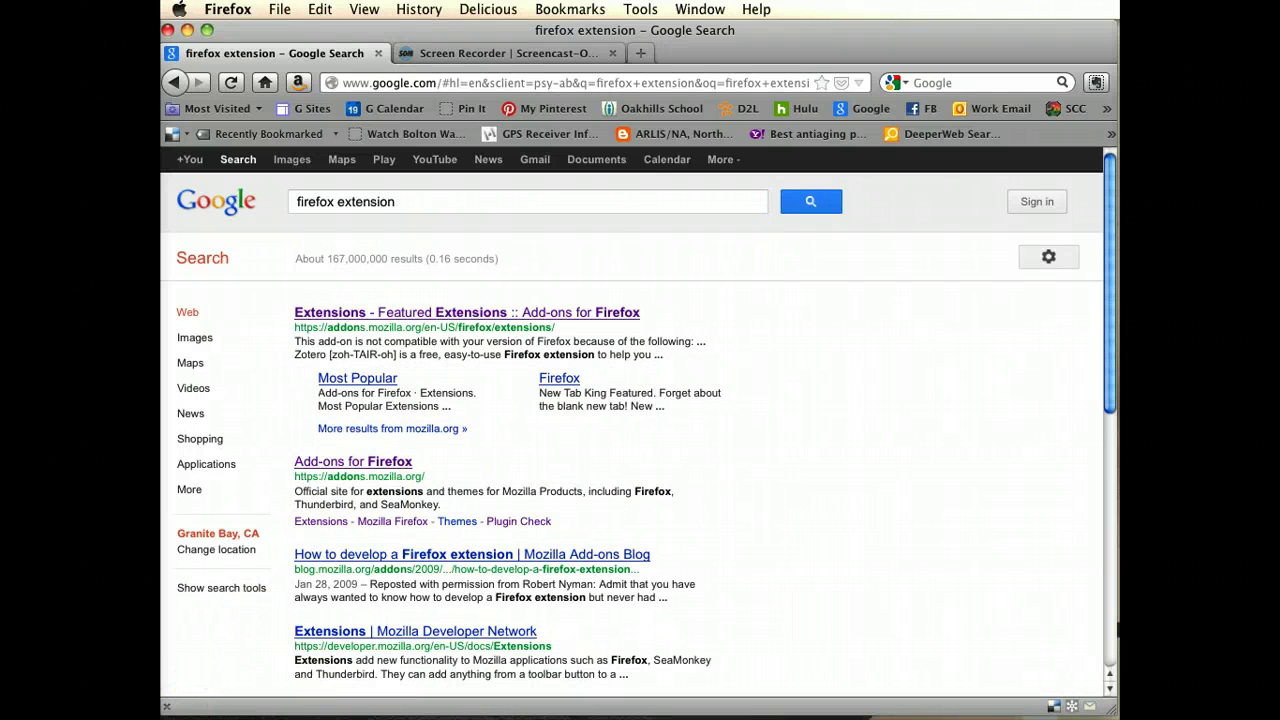
click(464, 318)
click(524, 316)
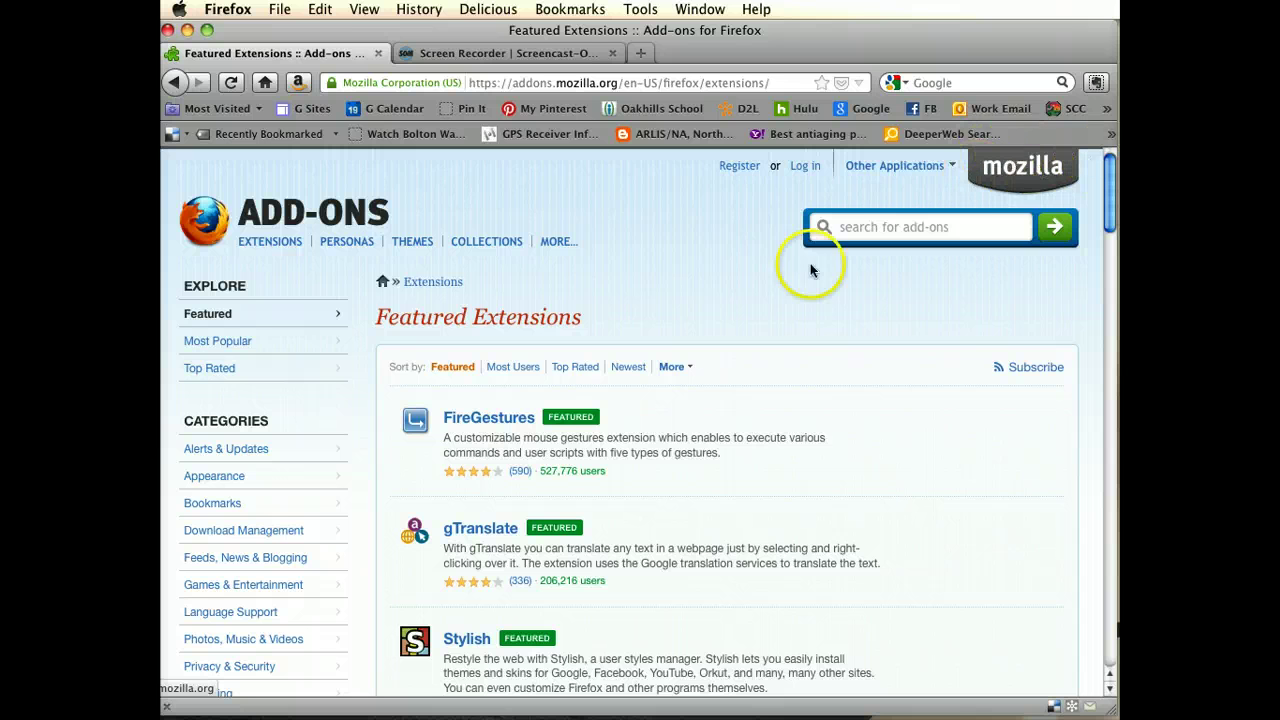
Search the Firefox add-ons site for "clearly"
click(649, 190)
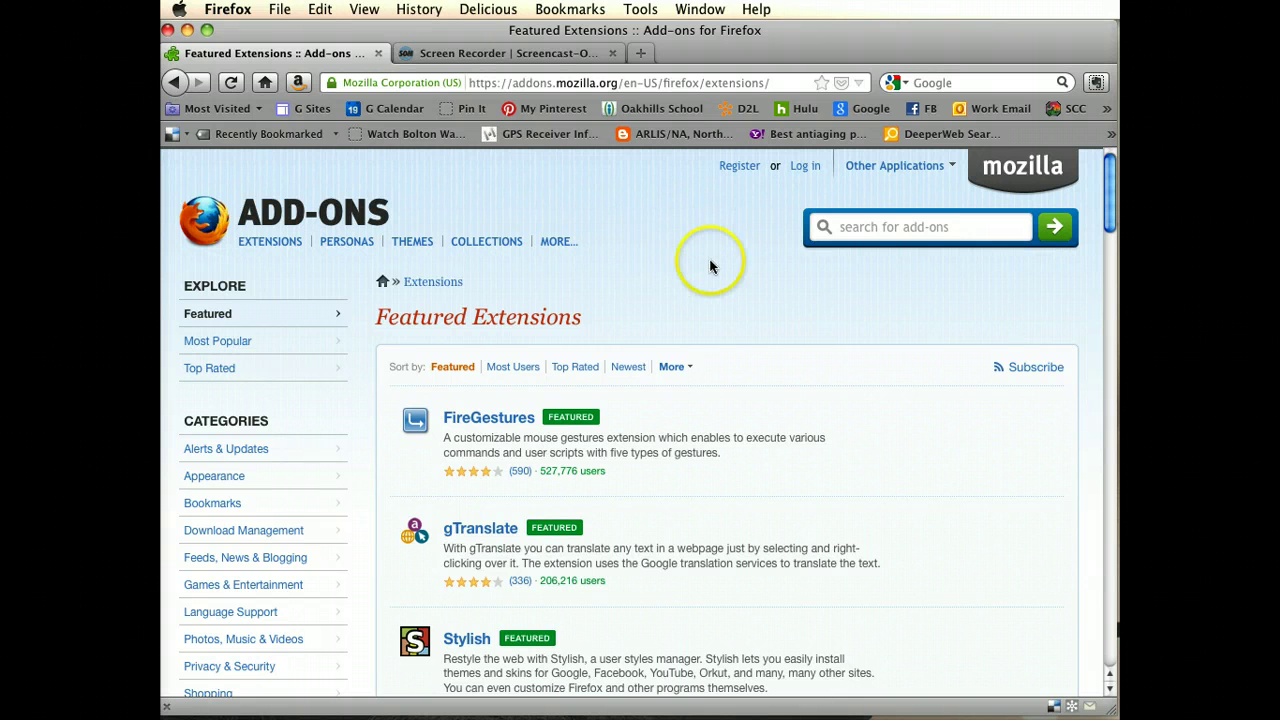
click(893, 228)
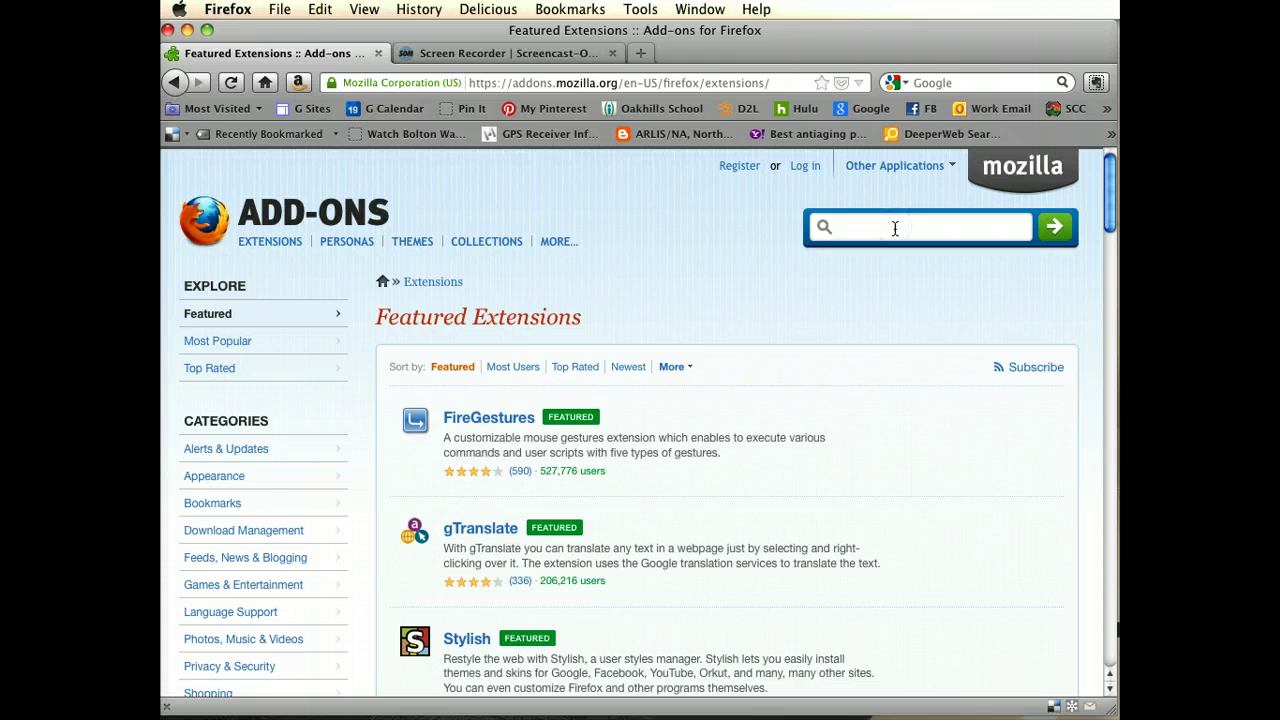
text(clearly)
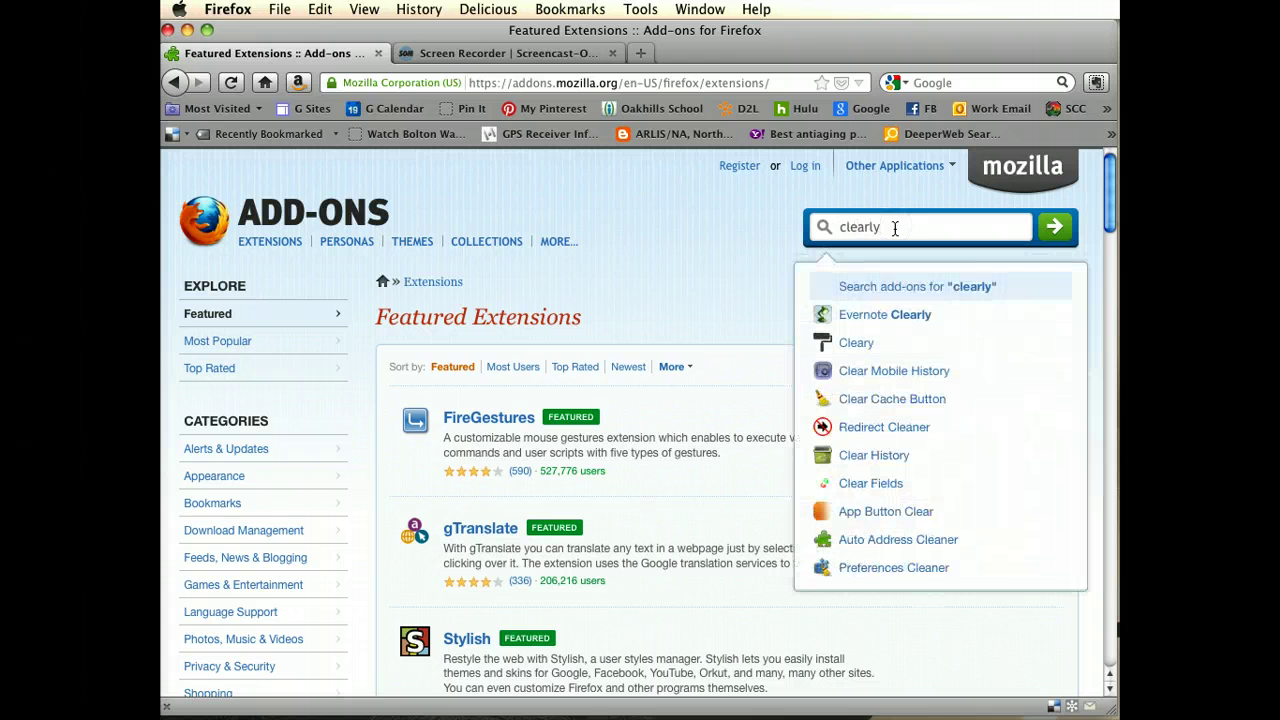
key(Return)
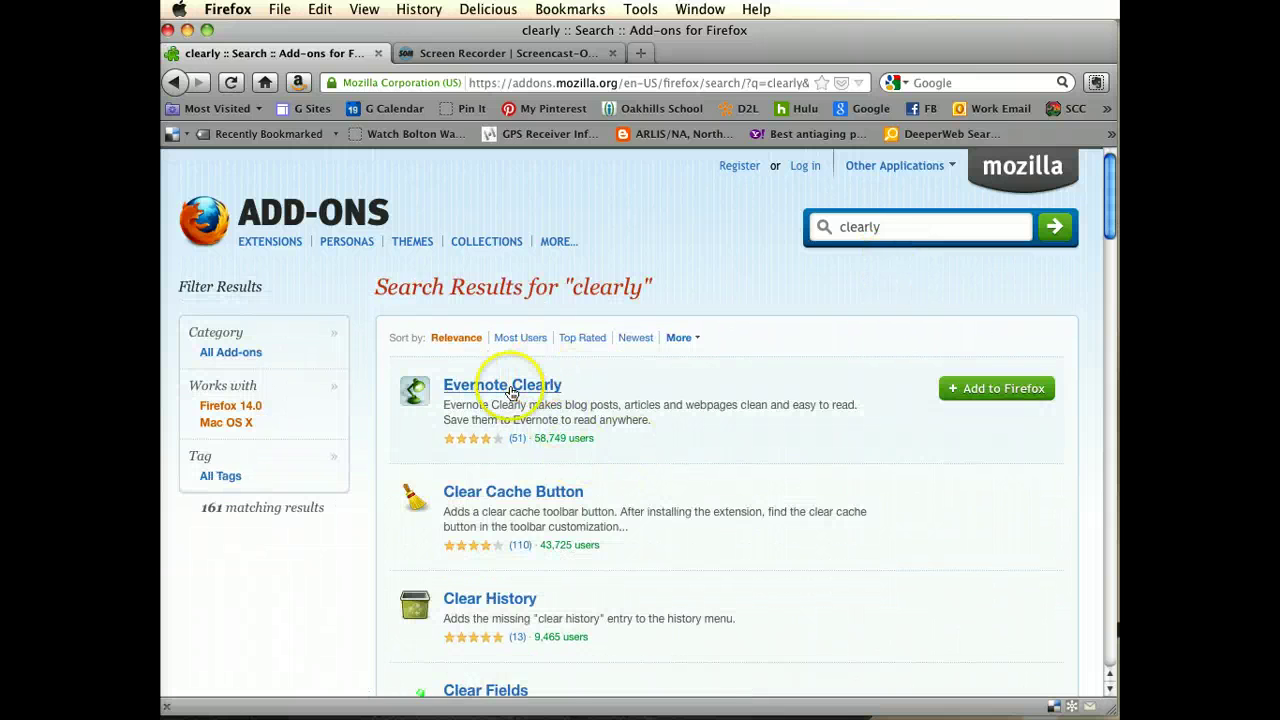
Add the Evernote Clearly extension to Firefox from the search results and approve its installation
scroll(512, 573, down, 5)
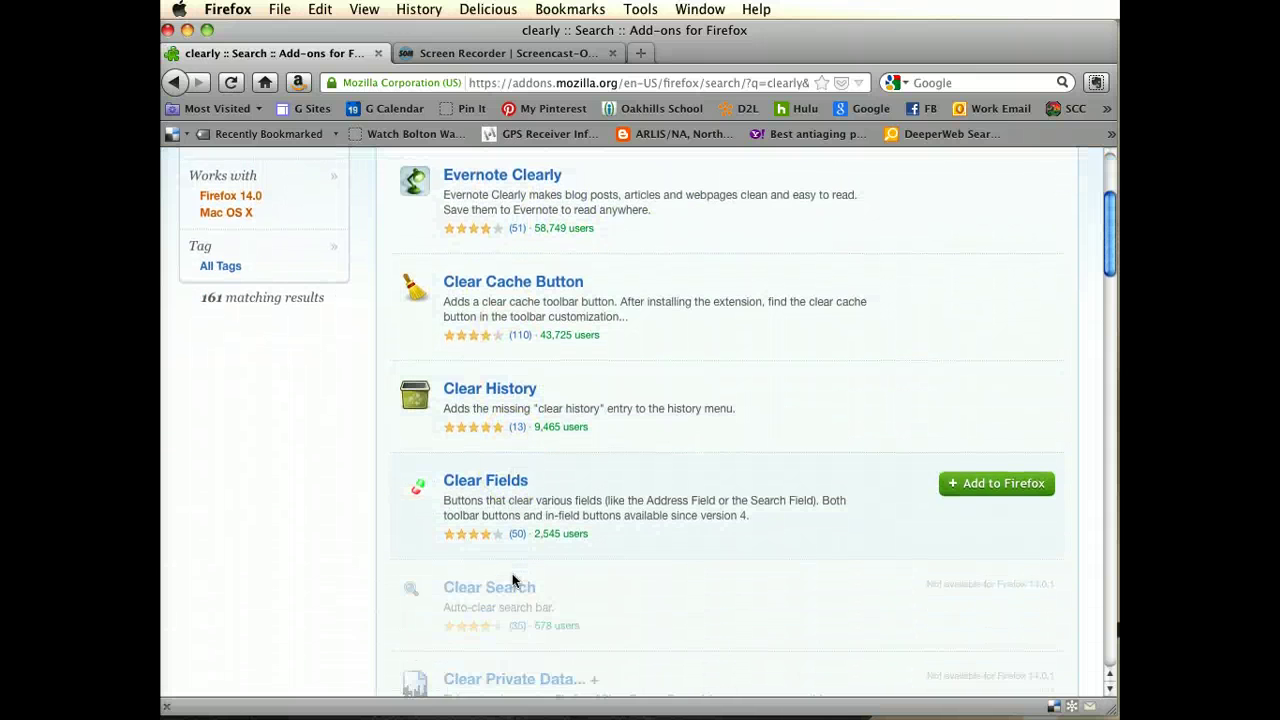
scroll(512, 573, down, 3)
scroll(512, 573, up, 5)
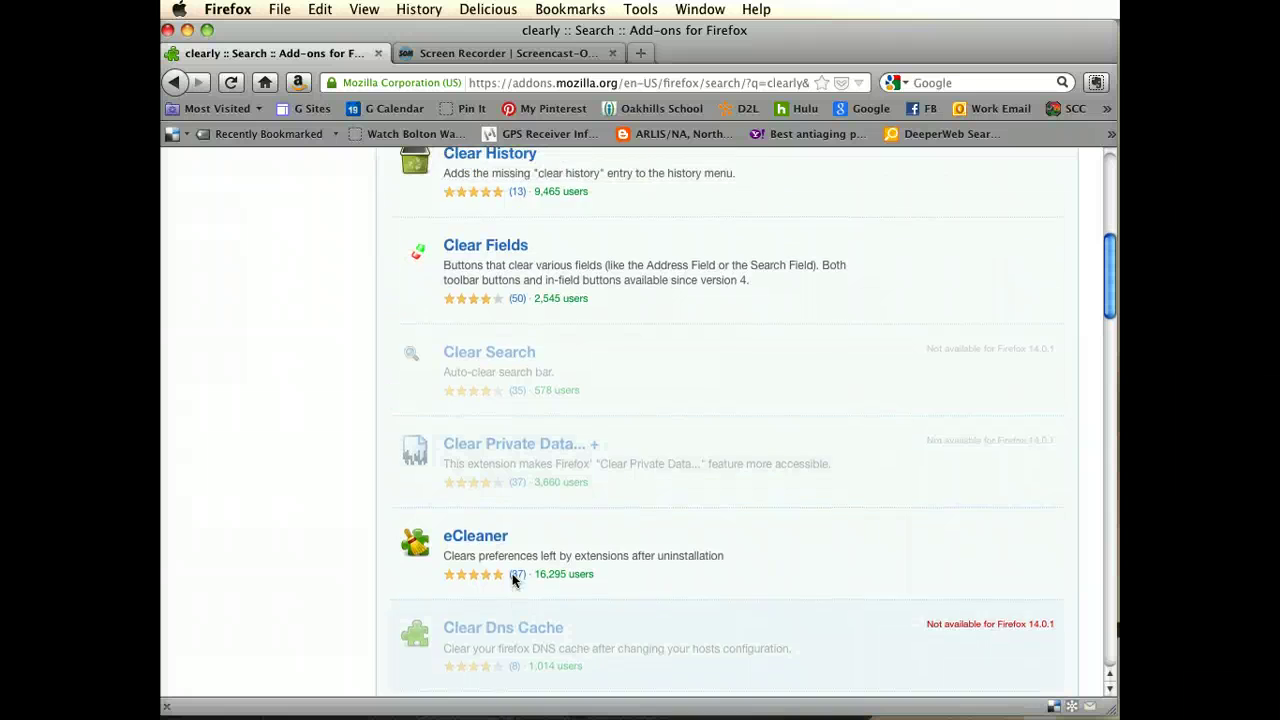
scroll(495, 420, up, 4)
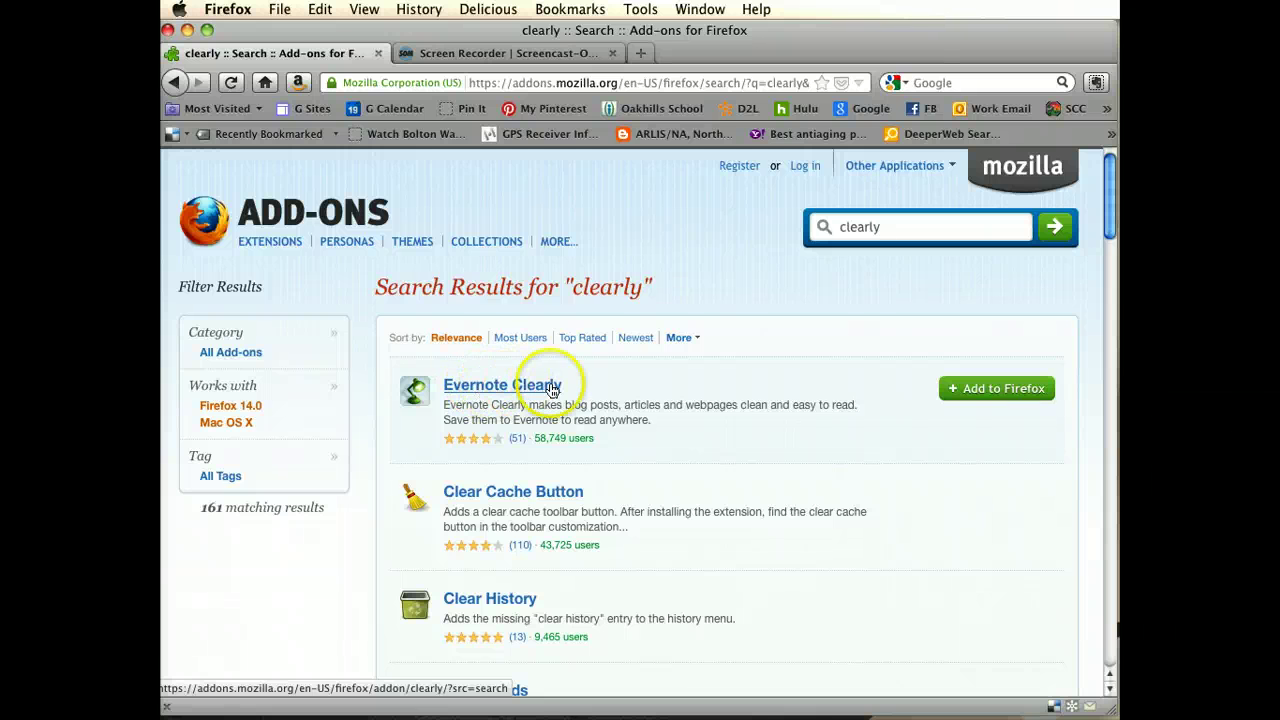
click(1015, 388)
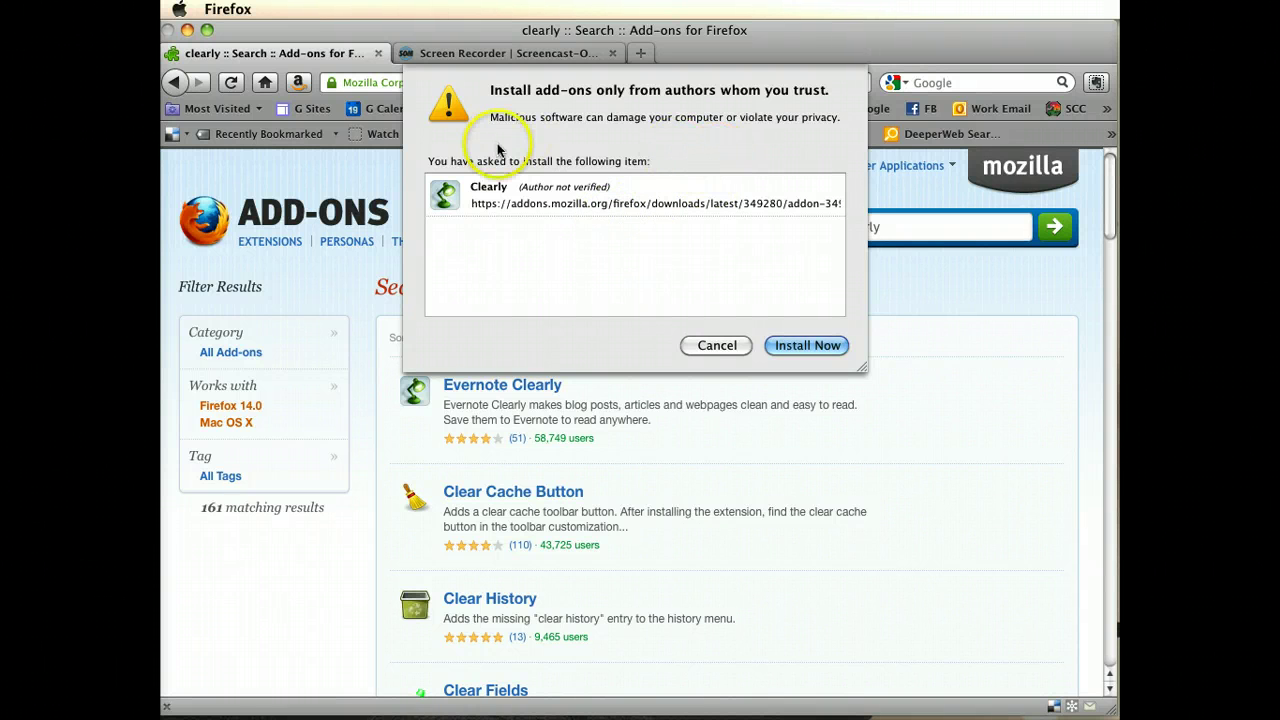
click(828, 348)
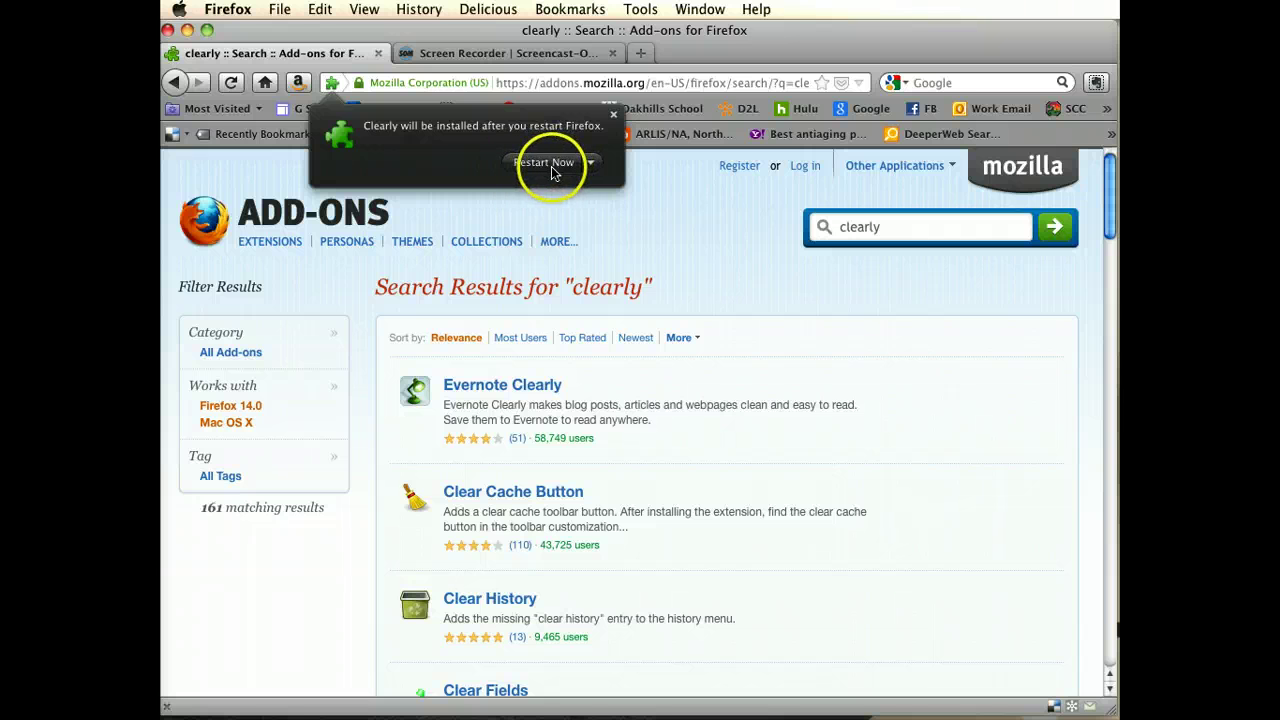
Dismiss the restart notice and quit Firefox so that the Clearly installation can finish
click(757, 294)
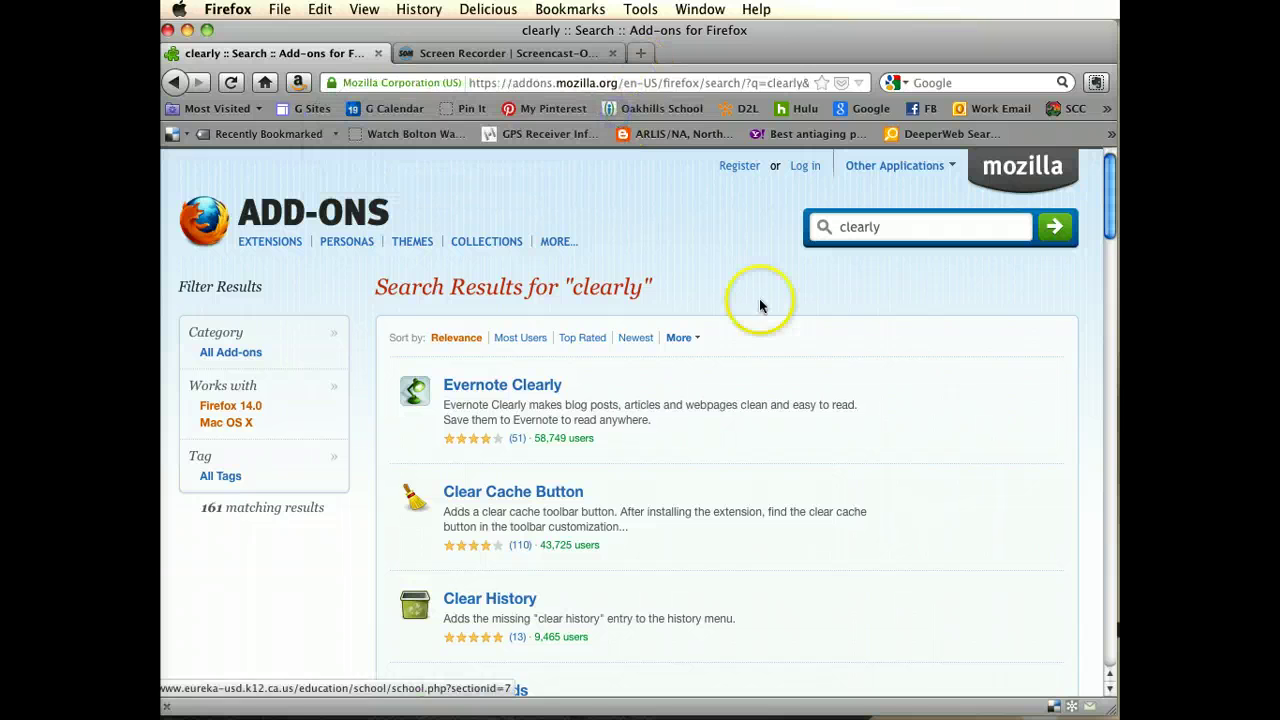
click(236, 14)
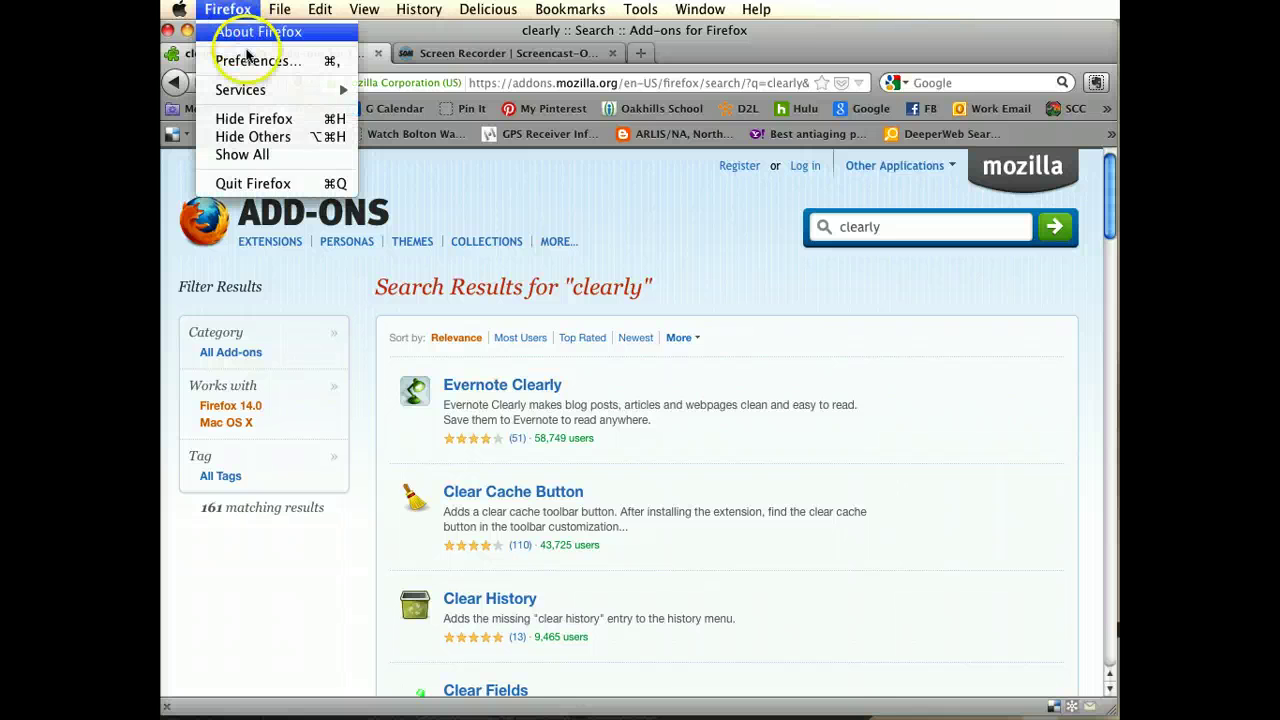
click(277, 186)
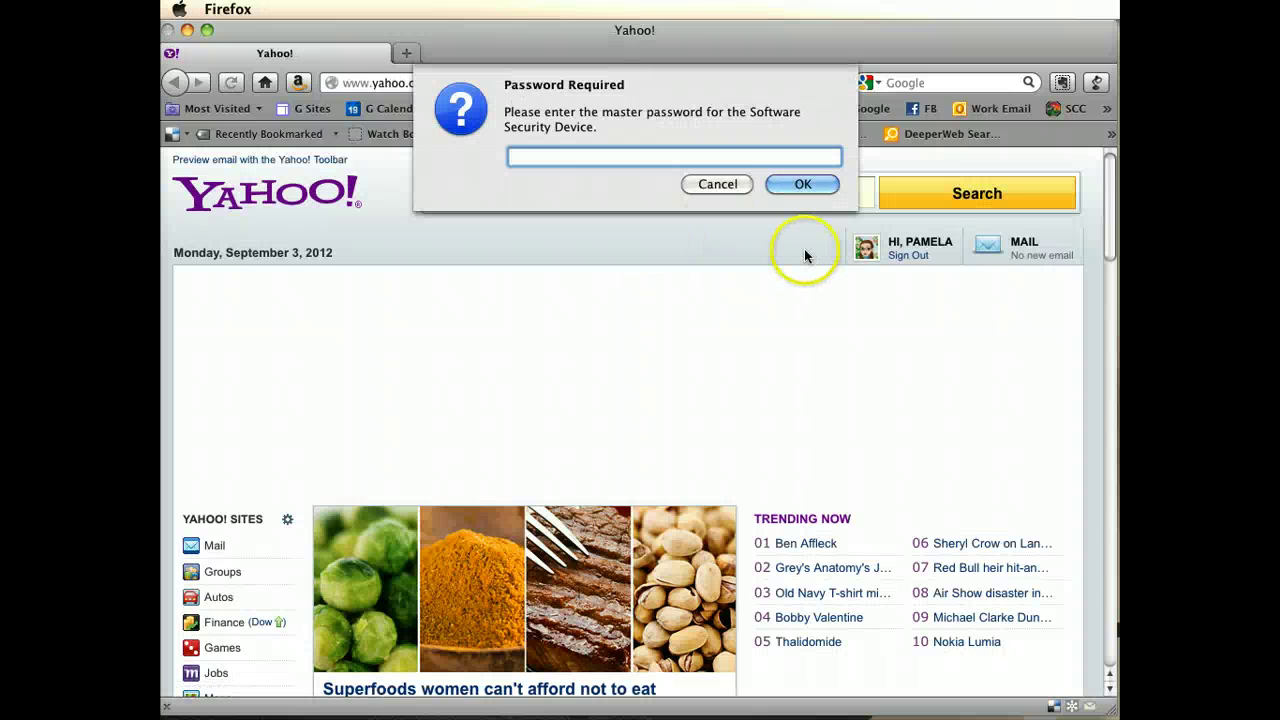
Enter the master password for the Software Security Device and submit it
text(•••••)
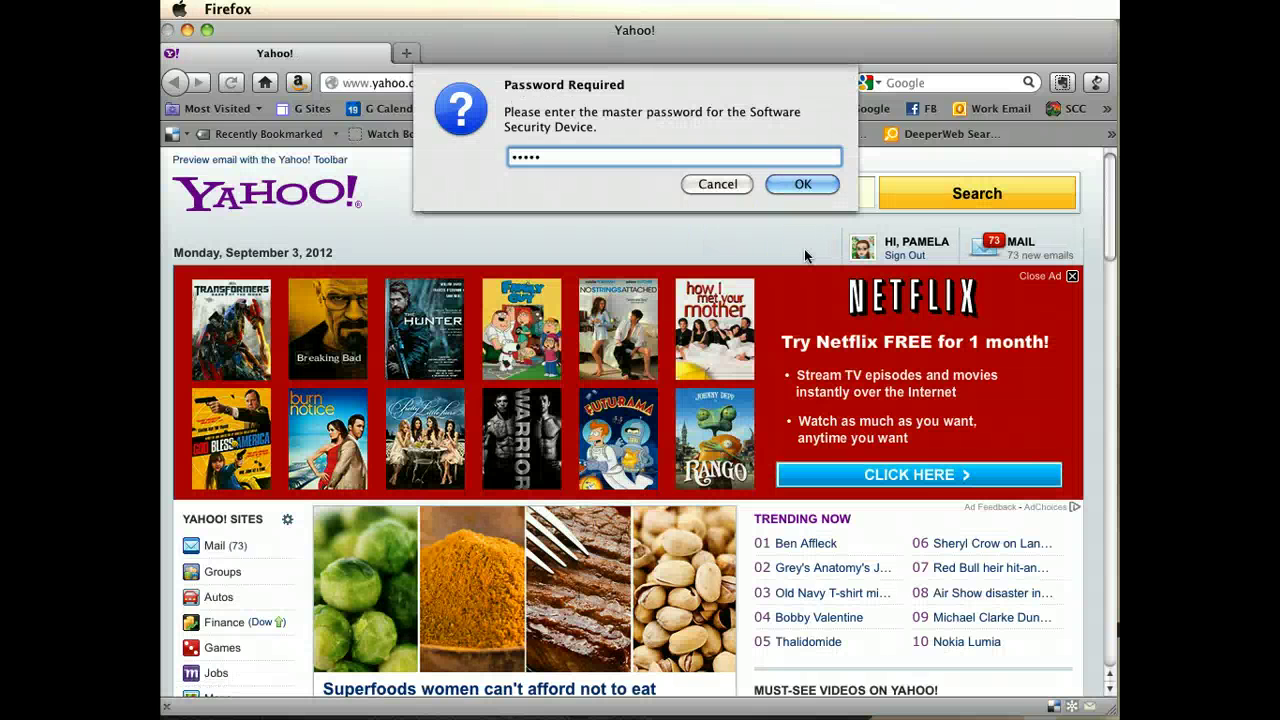
key(BackSpace)
key(BackSpace)
key(BackSpace)
key(BackSpace)
key(BackSpace)
text(•••)
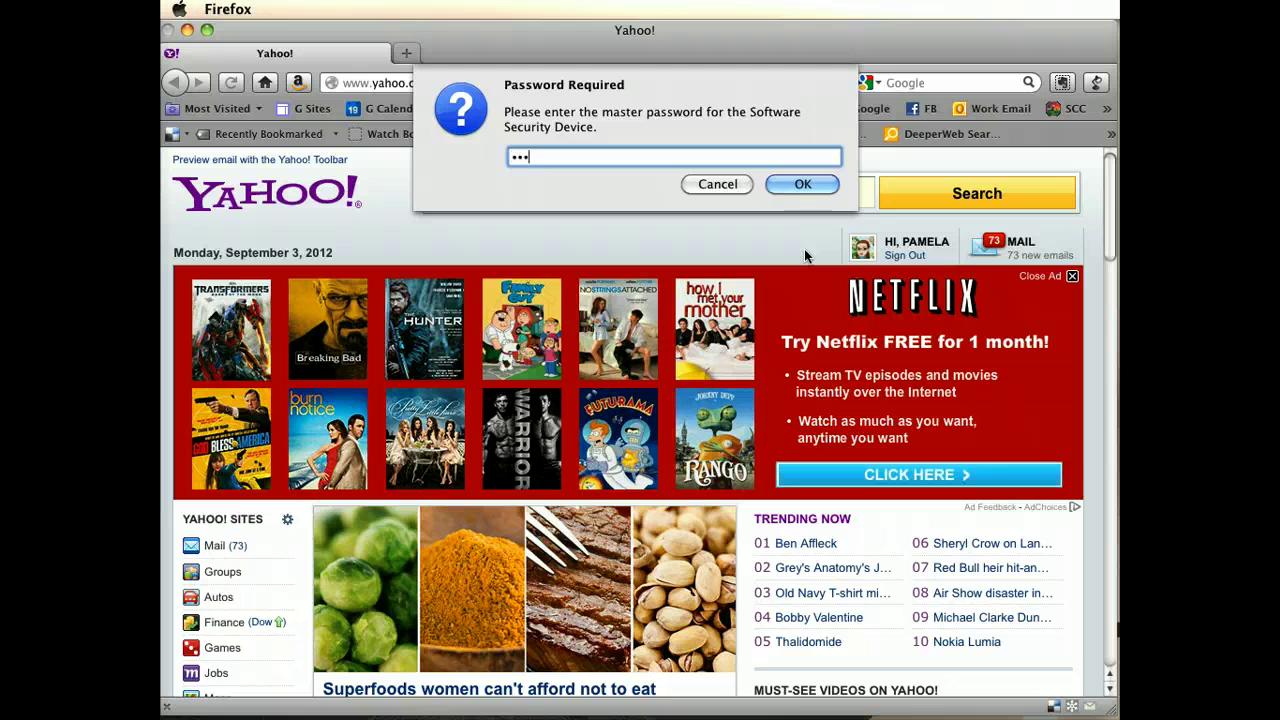
text(••••••••)
key(Return)
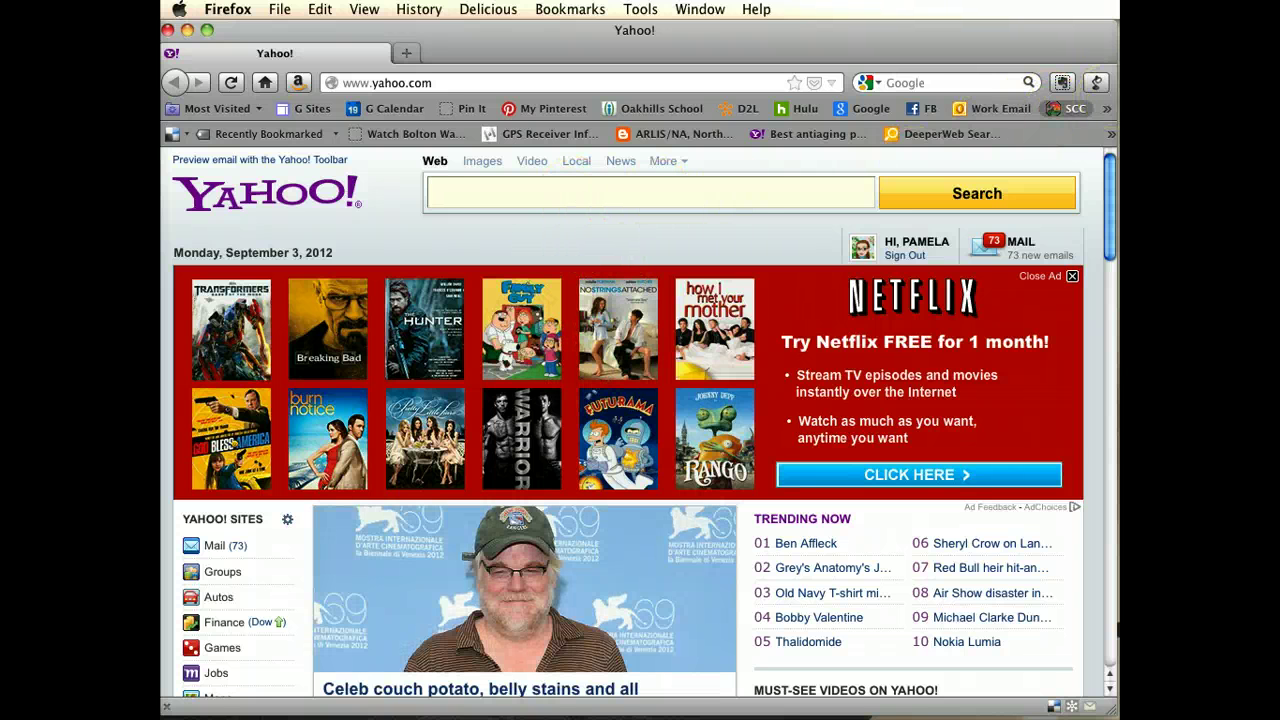
click(1100, 84)
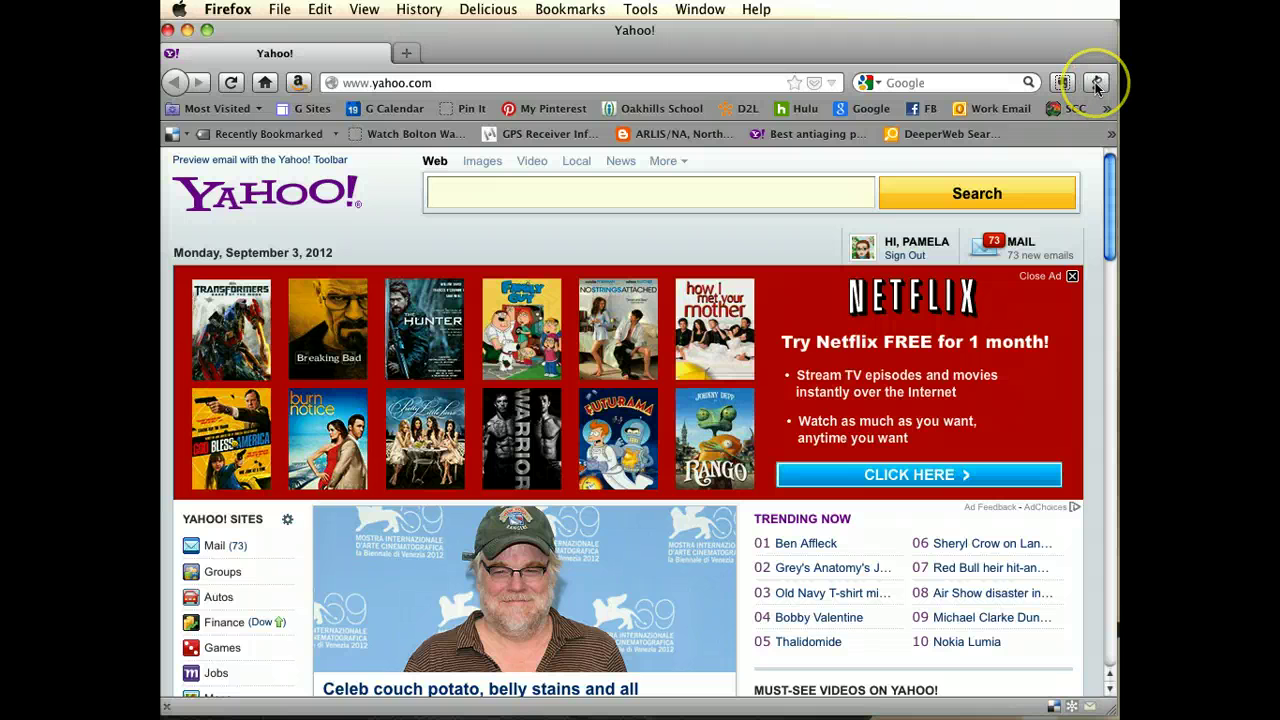
click(978, 82)
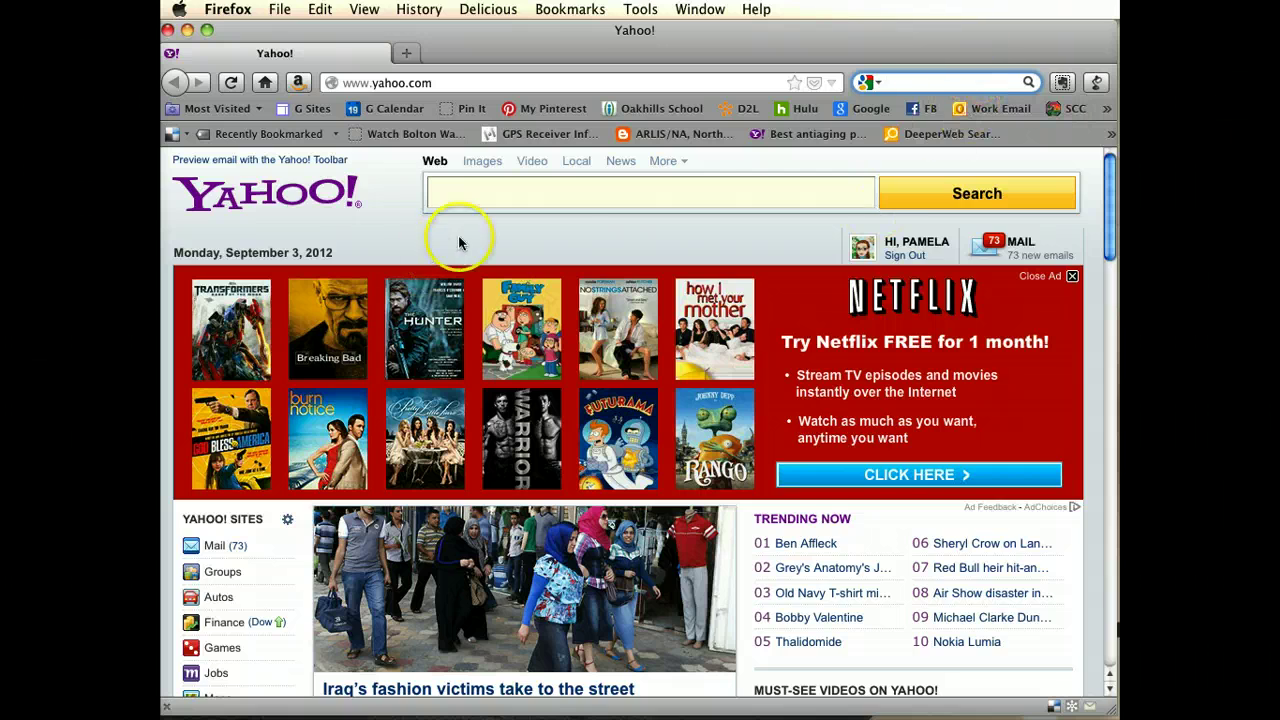
scroll(540, 320, down, 3)
scroll(555, 335, down, 8)
scroll(549, 457, up, 12)
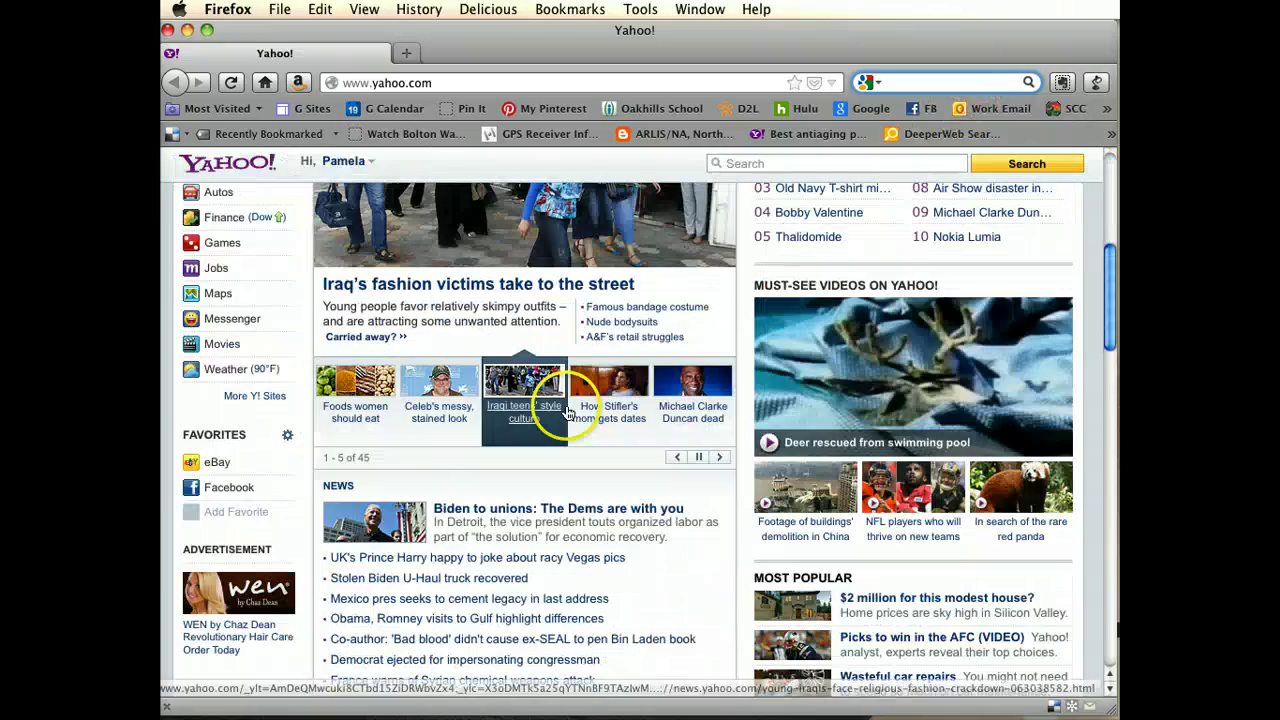
Search Yahoo for the suggested term "baked macaroni recipe"
click(557, 190)
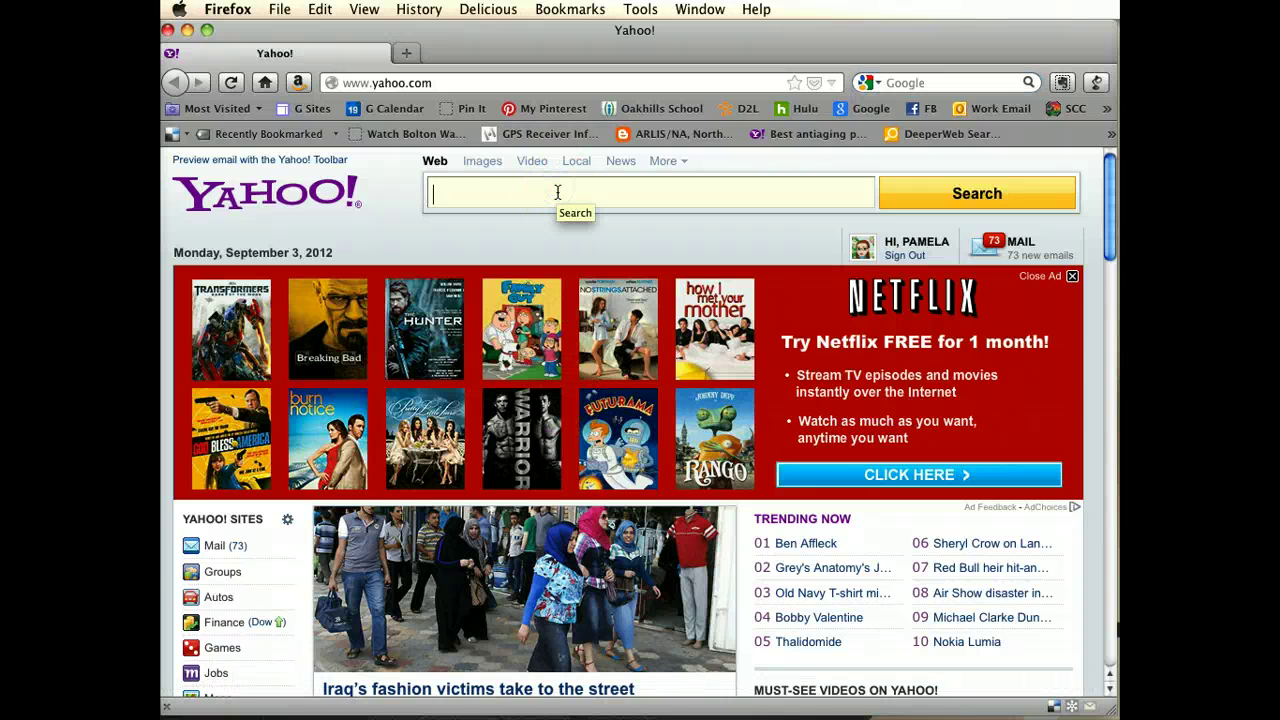
text(mar)
key(BackSpace)
text(car)
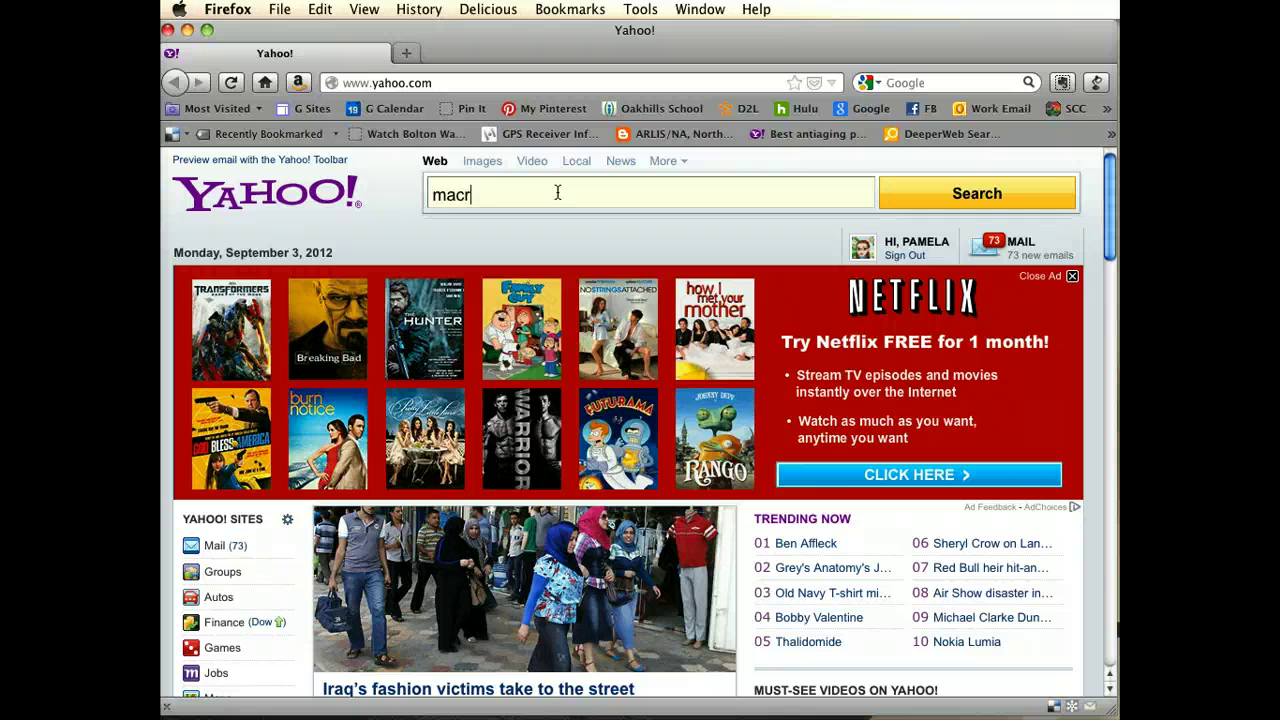
key(BackSpace)
text(aroni recipi)
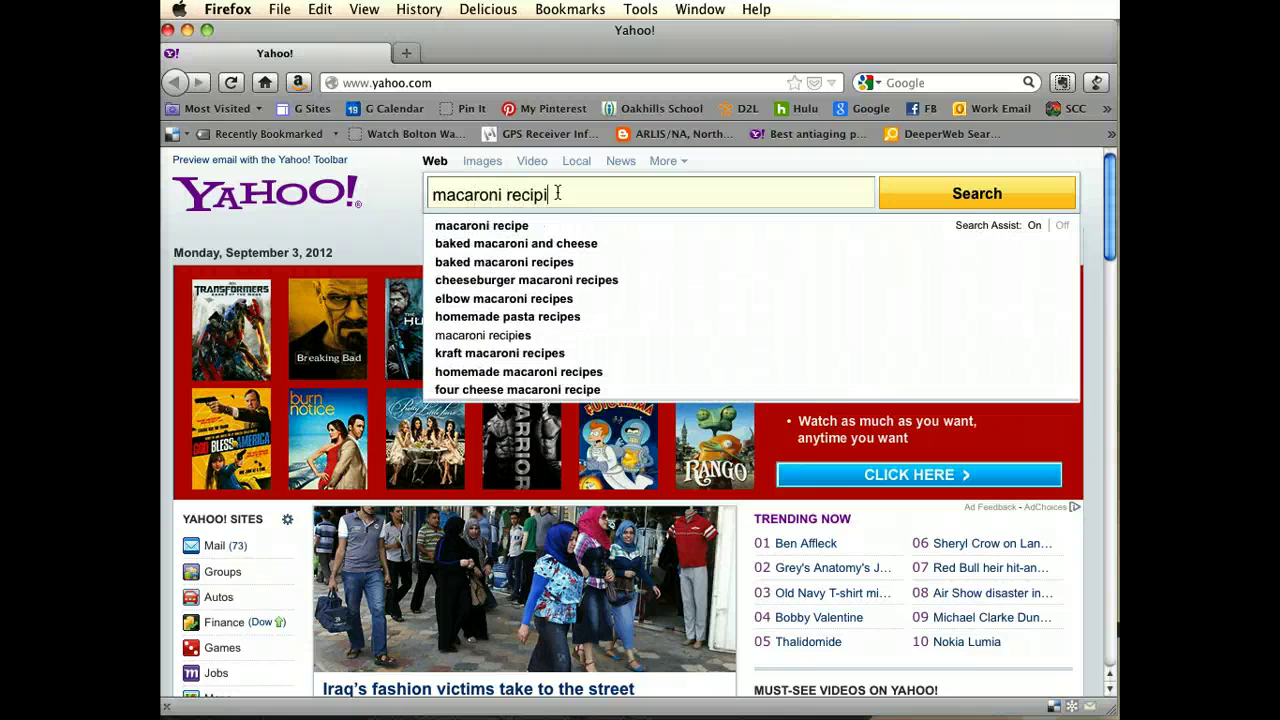
key(BackSpace)
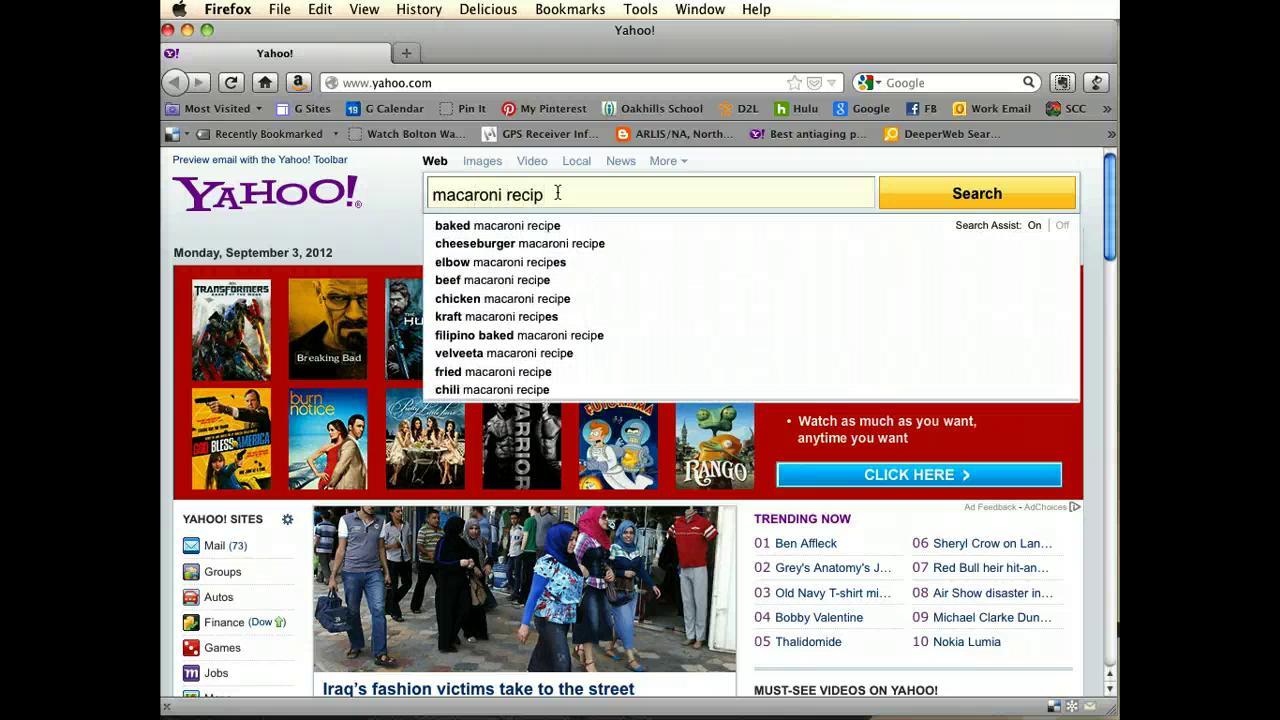
key(Down)
key(Return)
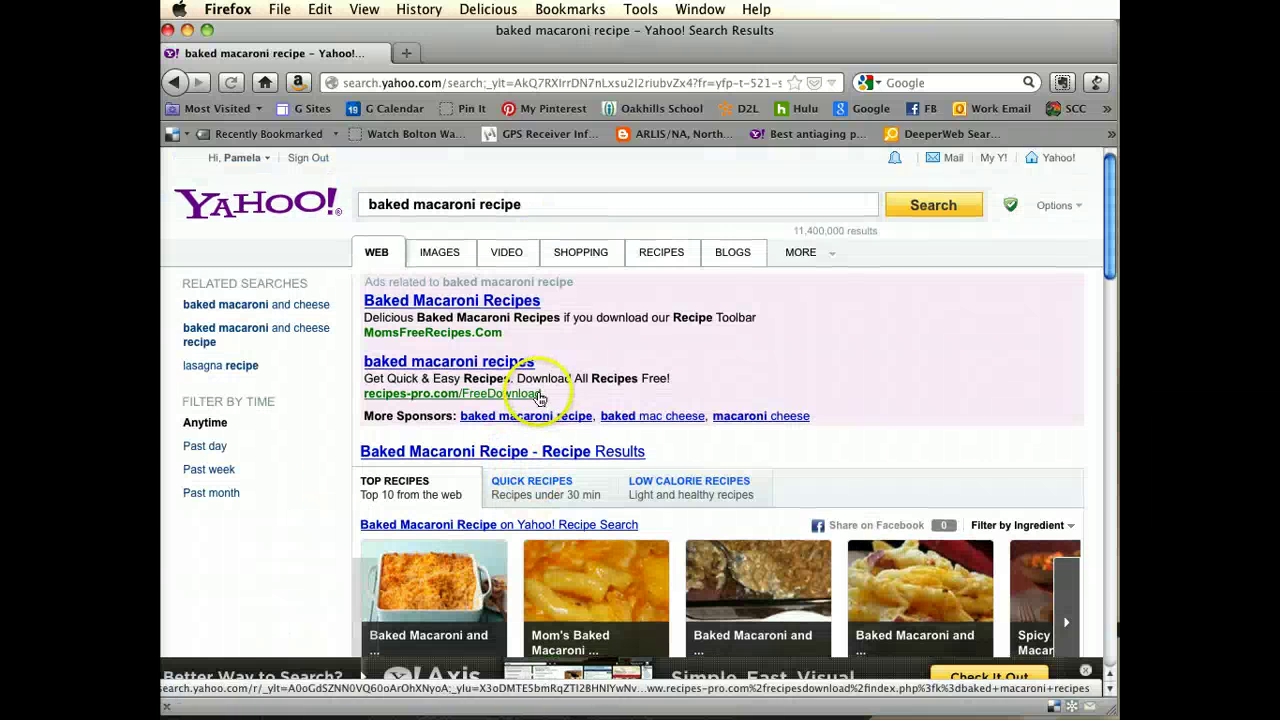
Open the Allrecipes.com "Baked Macaroni Recipe" result and close the Menu Planner advertisement on the Allrecipes site
scroll(535, 400, down, 10)
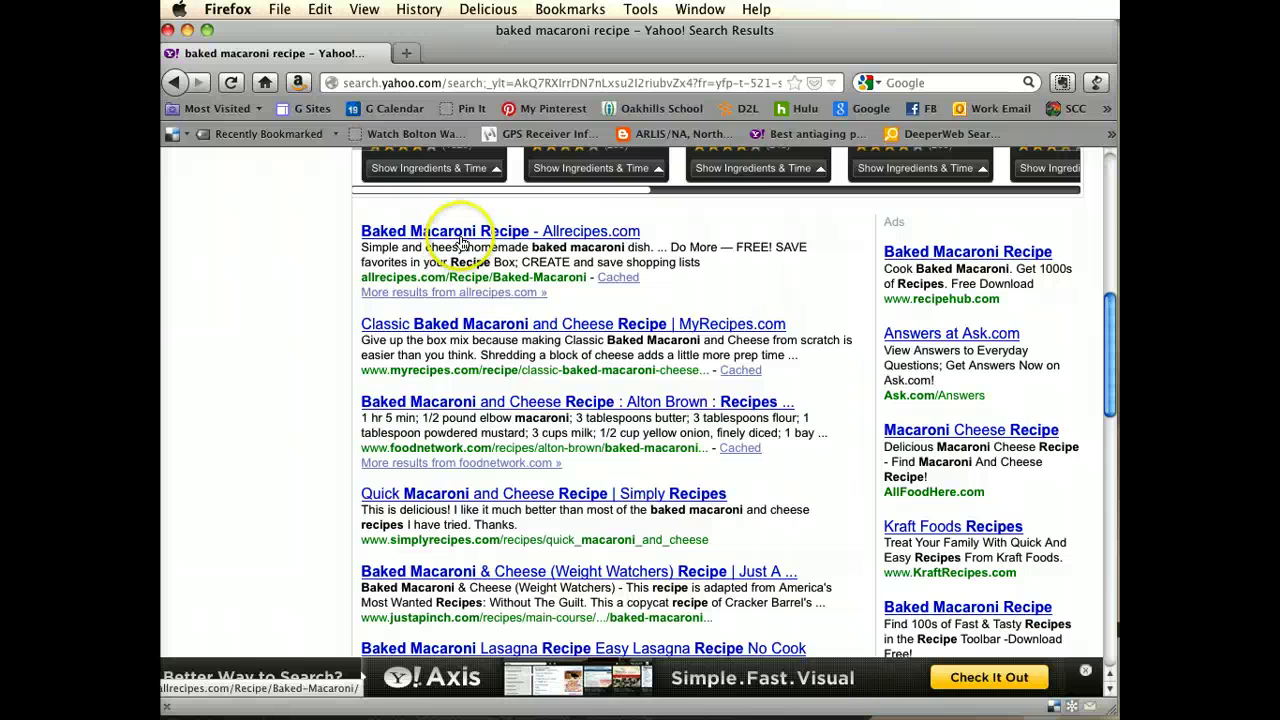
click(585, 233)
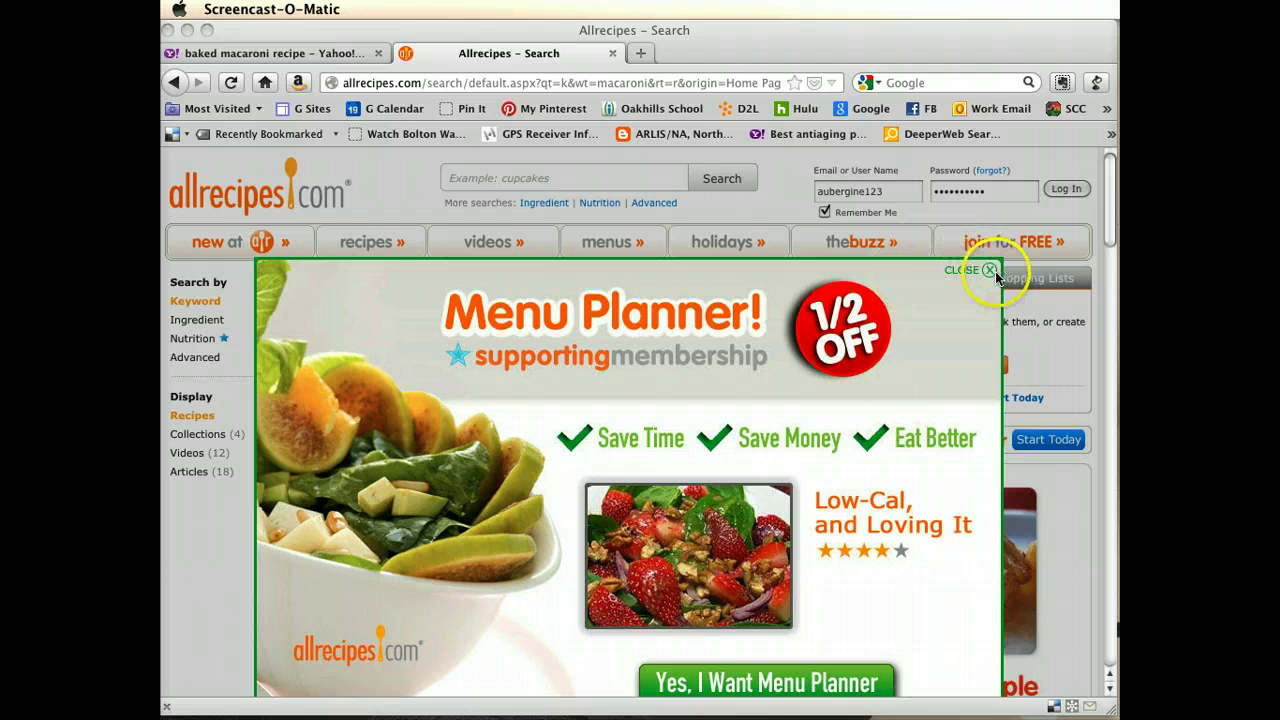
click(989, 272)
click(989, 272)
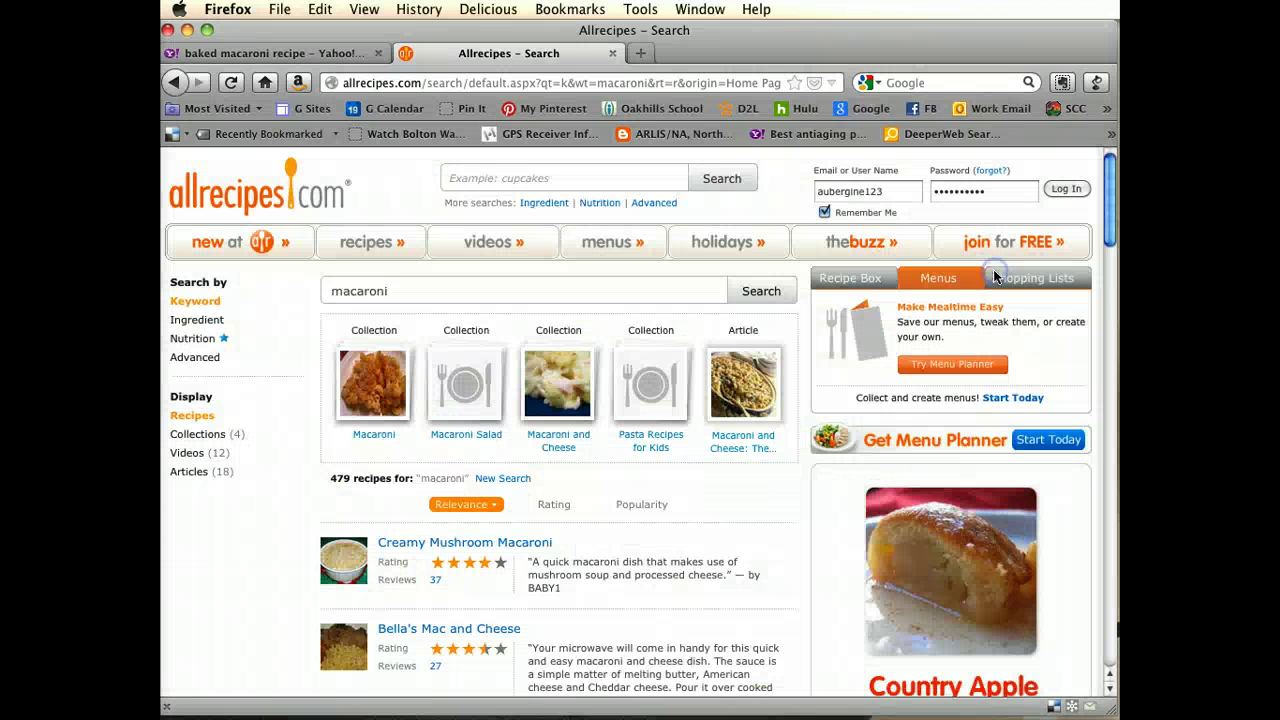
Open the Creamy Mushroom Macaroni recipe from the Allrecipes macaroni search results
scroll(600, 550, down, 3)
scroll(457, 380, down, 5)
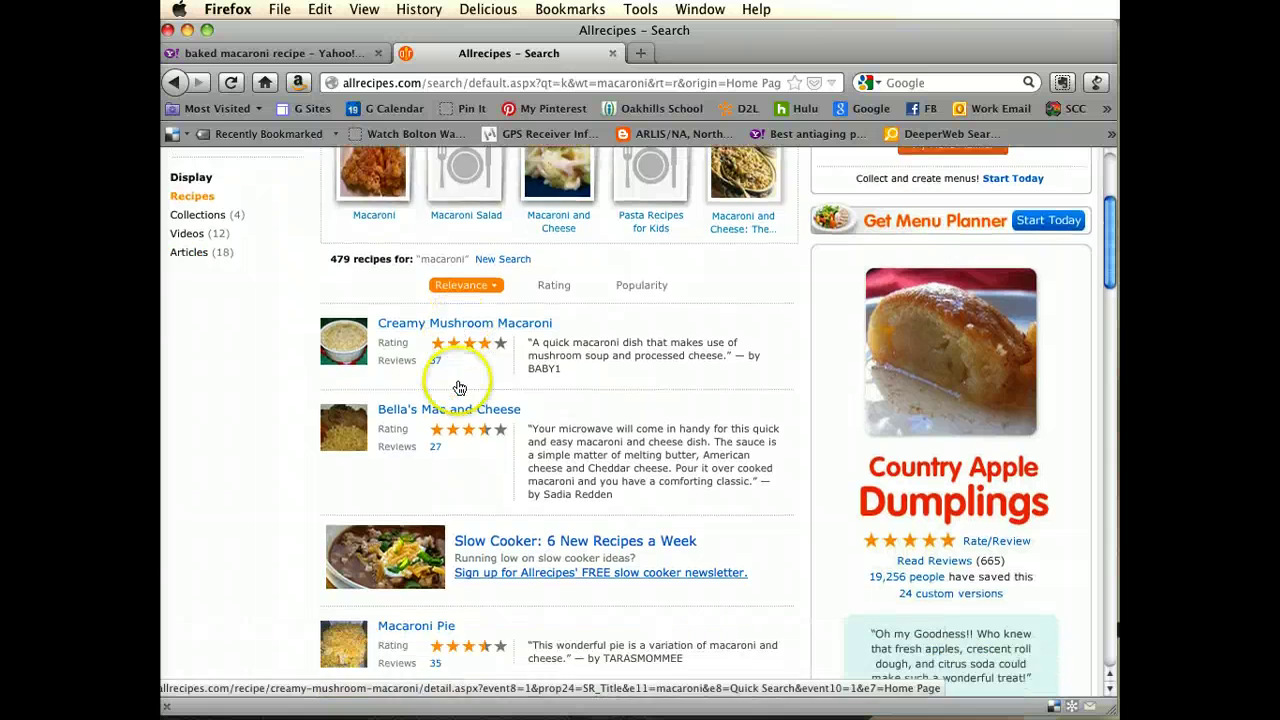
scroll(457, 390, up, 3)
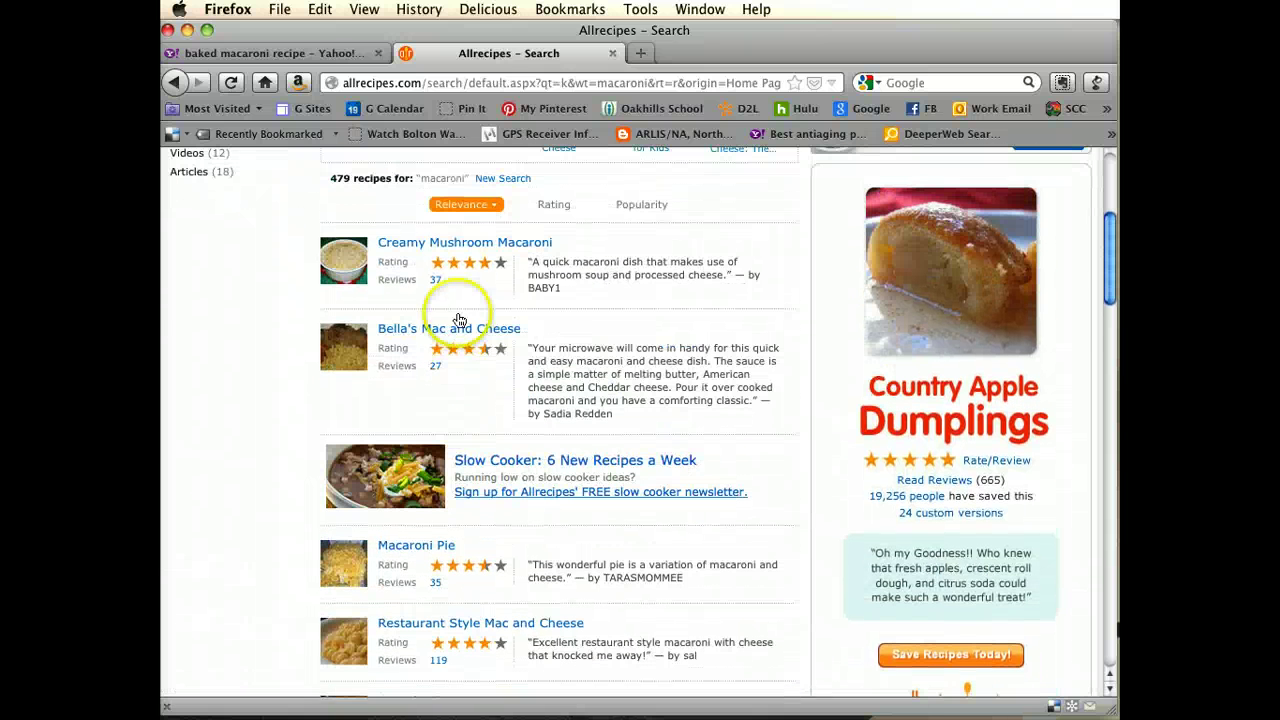
click(466, 242)
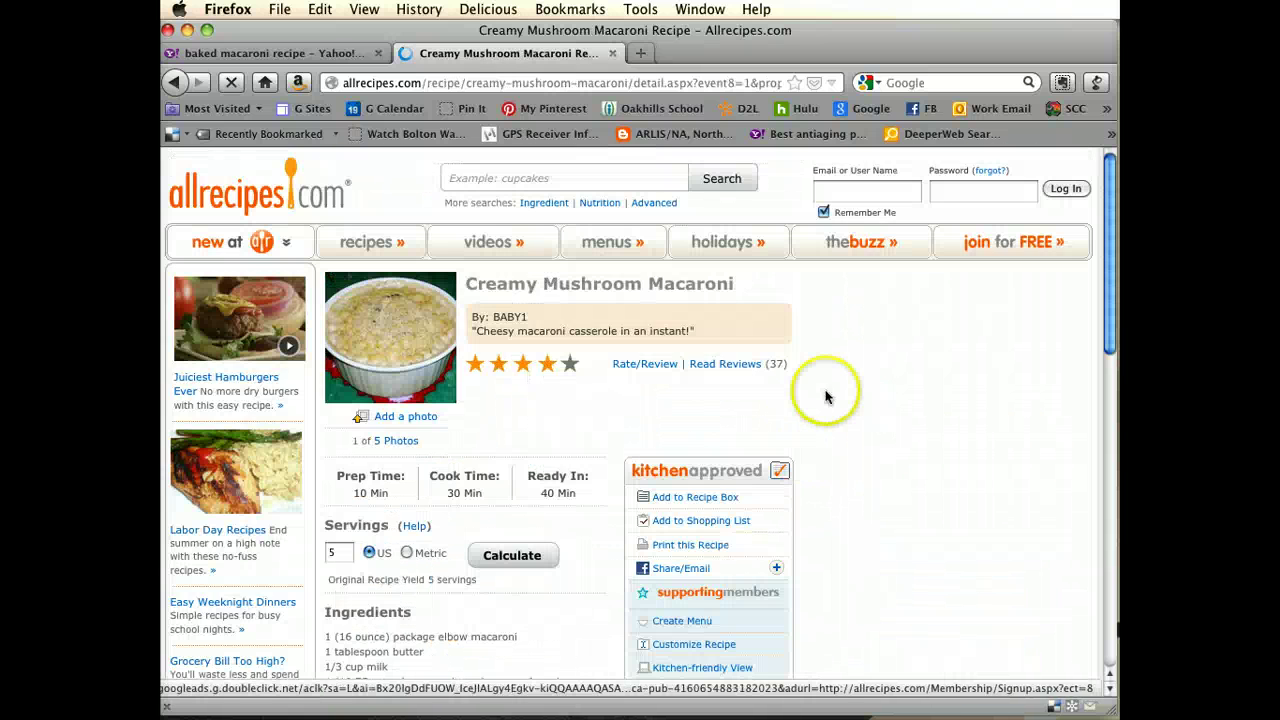
Look over the Creamy Mushroom Macaroni page, then display it in Clearly's reading view and read through the cleaned recipe
scroll(626, 450, down, 2)
scroll(626, 450, down, 15)
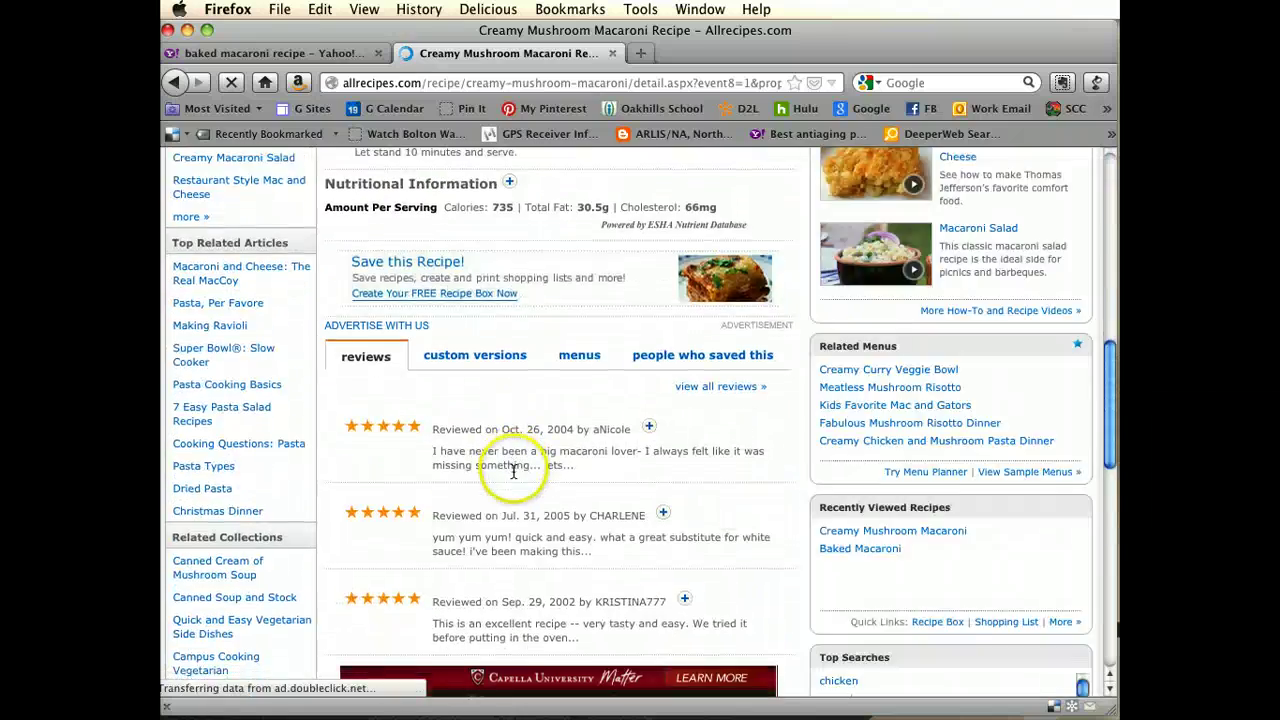
scroll(655, 470, up, 20)
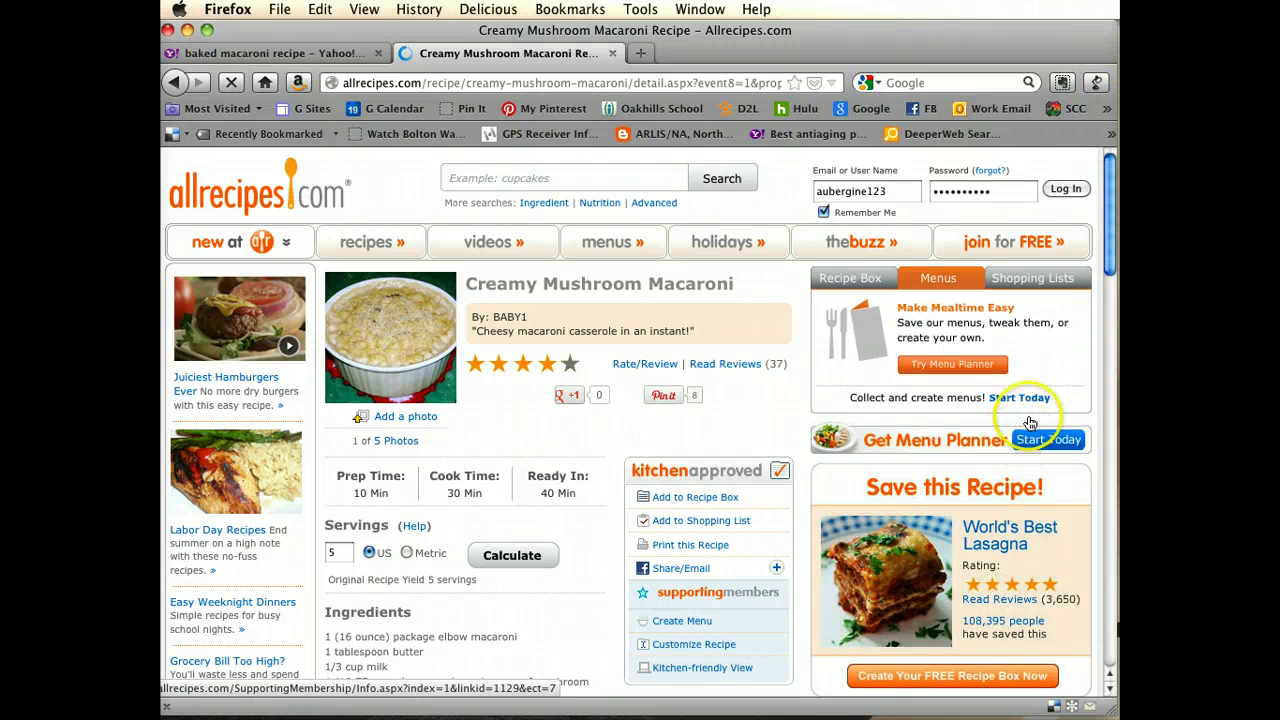
click(1096, 82)
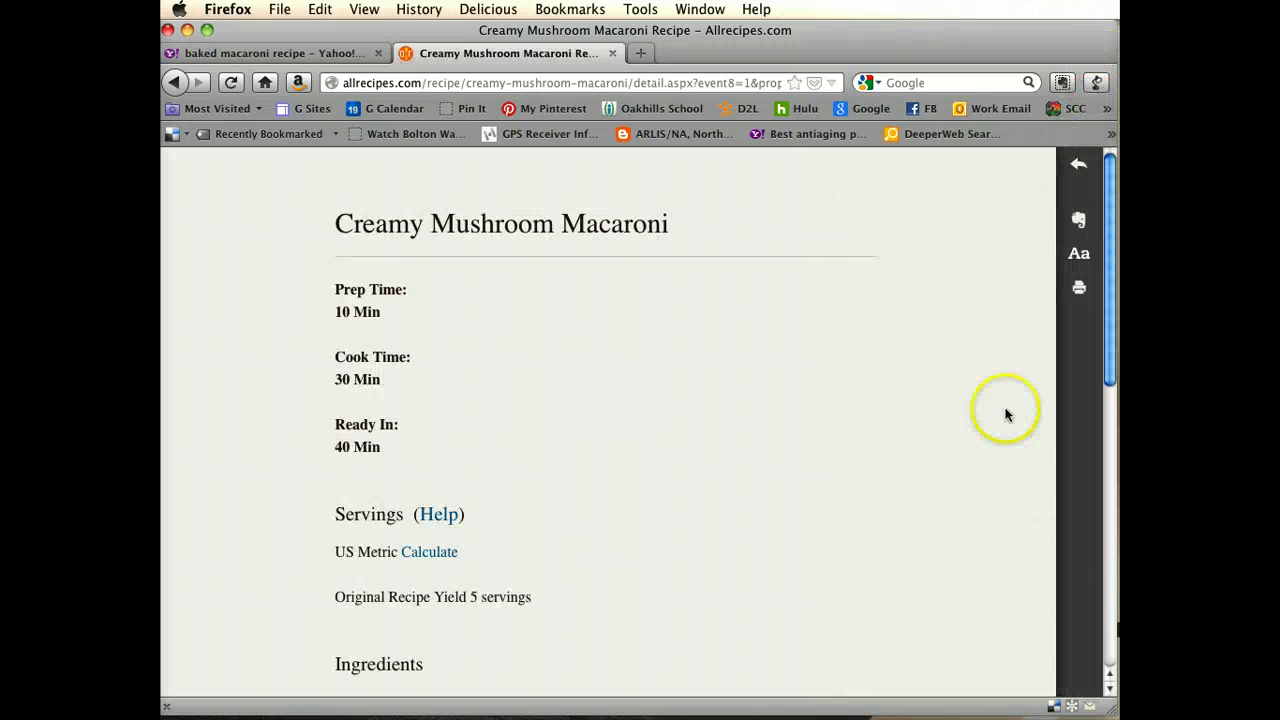
scroll(780, 475, down, 10)
scroll(708, 481, down, 2)
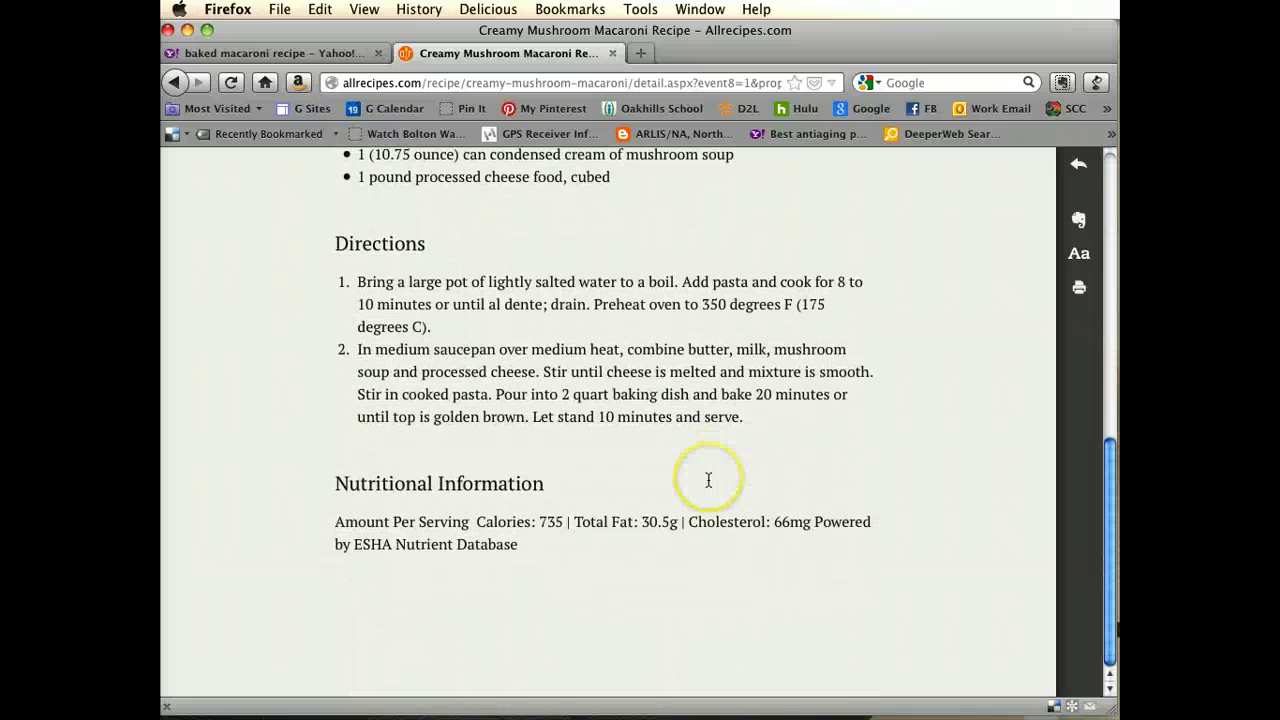
scroll(708, 480, up, 15)
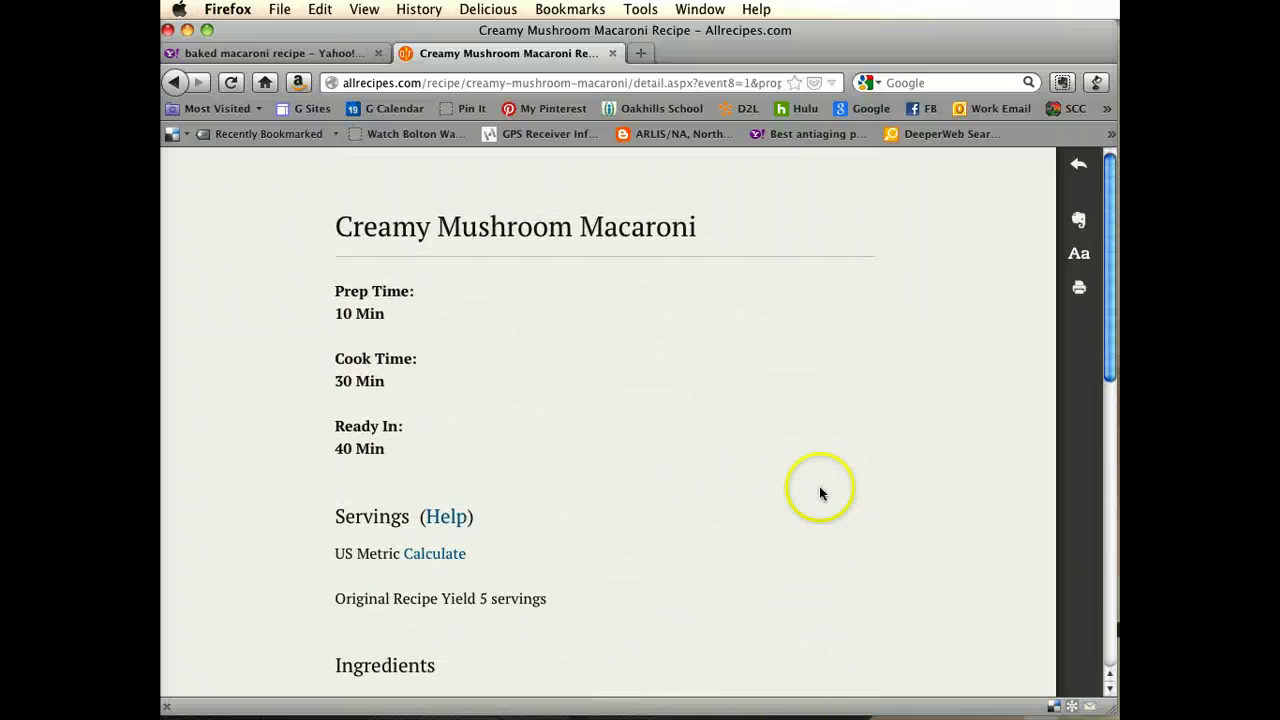
Return to the Allrecipes macaroni search results and open the Mexican Mac and Cheese recipe
click(175, 83)
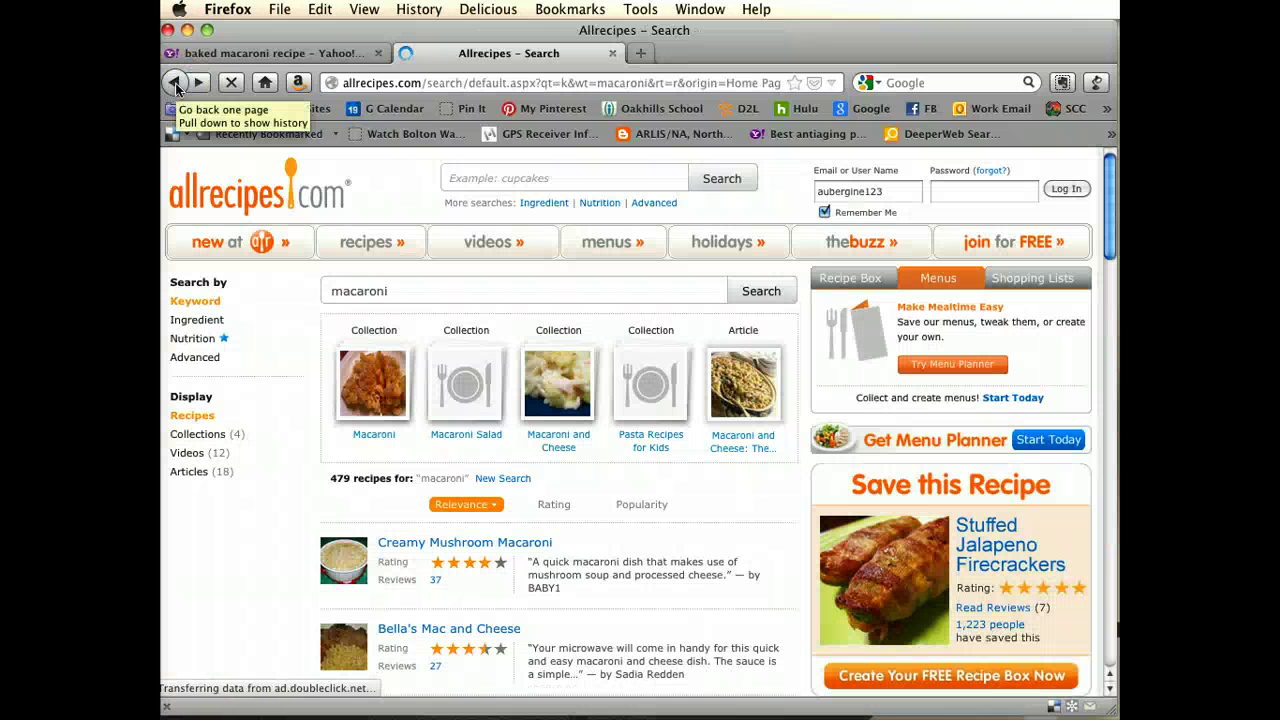
scroll(535, 467, down, 5)
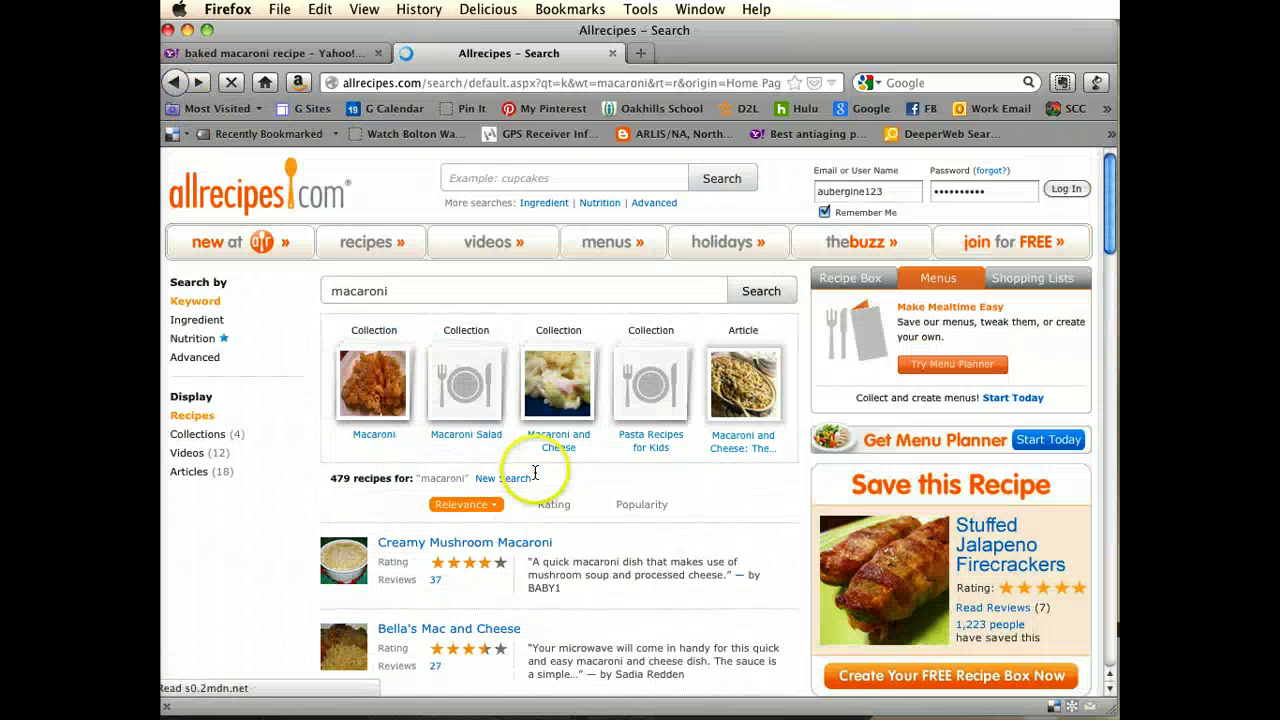
scroll(536, 470, down, 6)
scroll(536, 471, down, 6)
scroll(536, 471, up, 3)
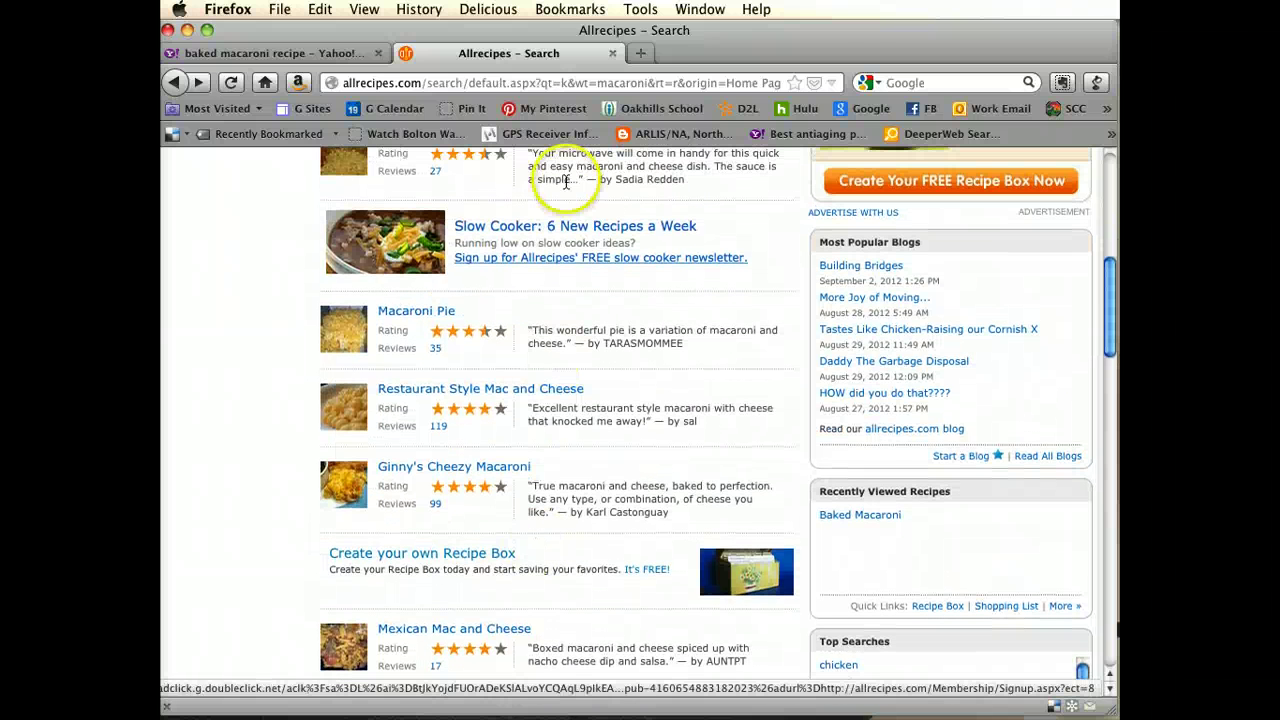
click(573, 236)
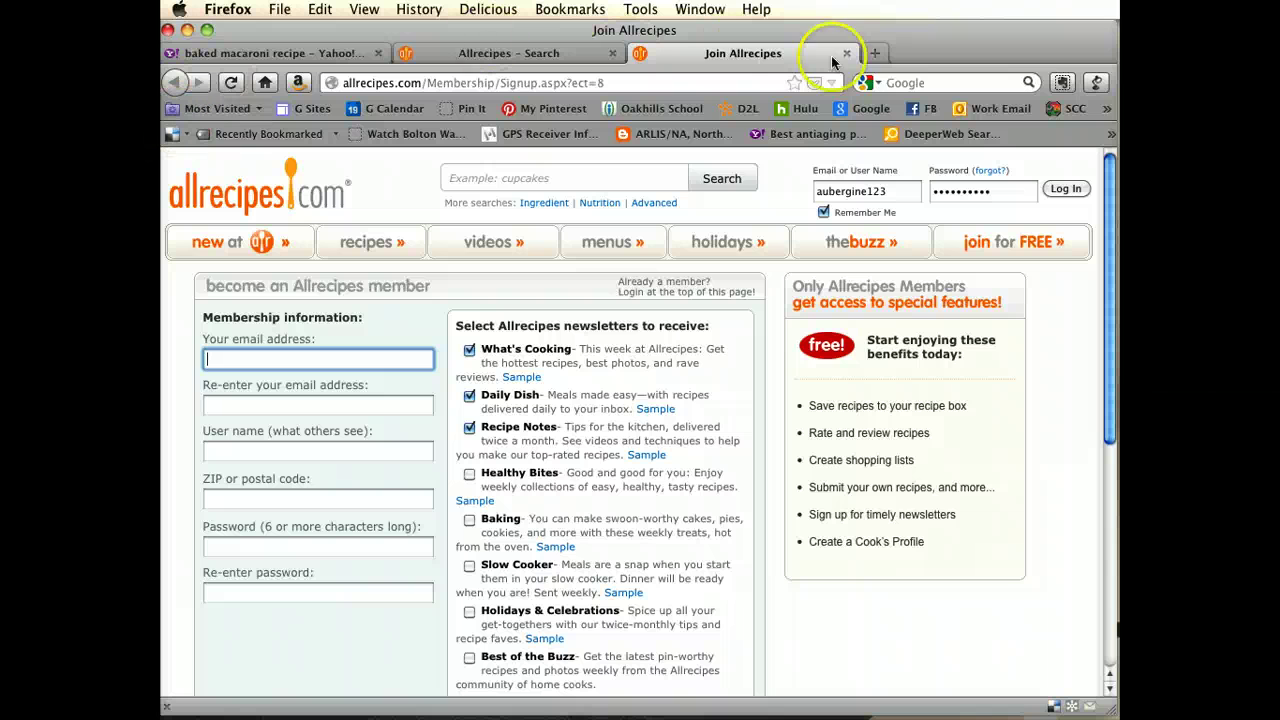
click(846, 53)
scroll(514, 543, down, 5)
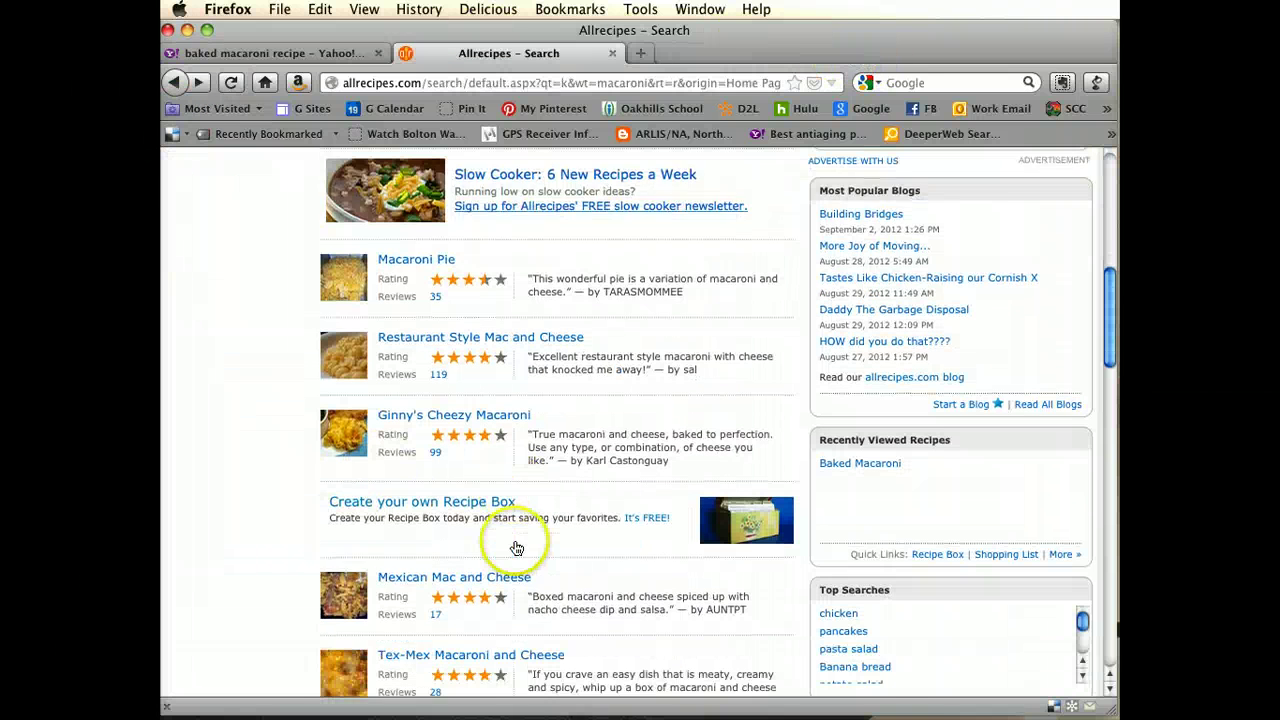
click(476, 434)
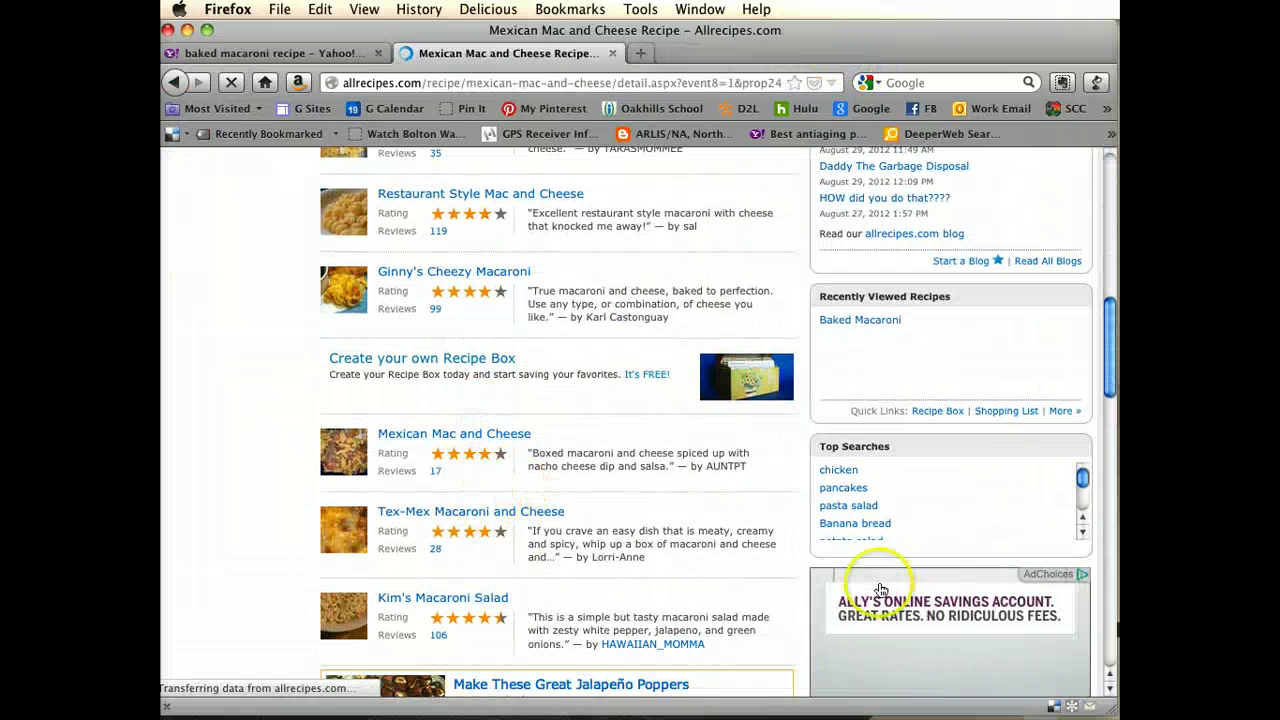
Display the Mexican Mac and Cheese recipe in Clearly's reading view and read through it
click(1096, 85)
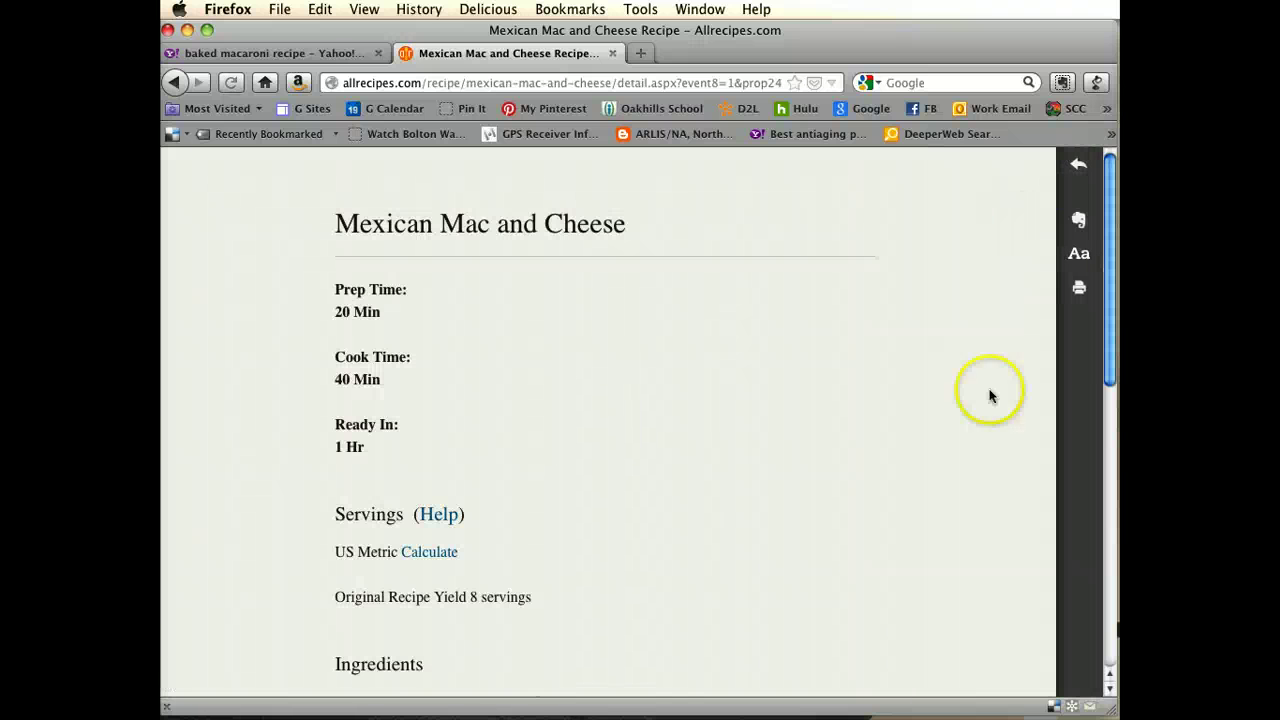
scroll(763, 468, down, 10)
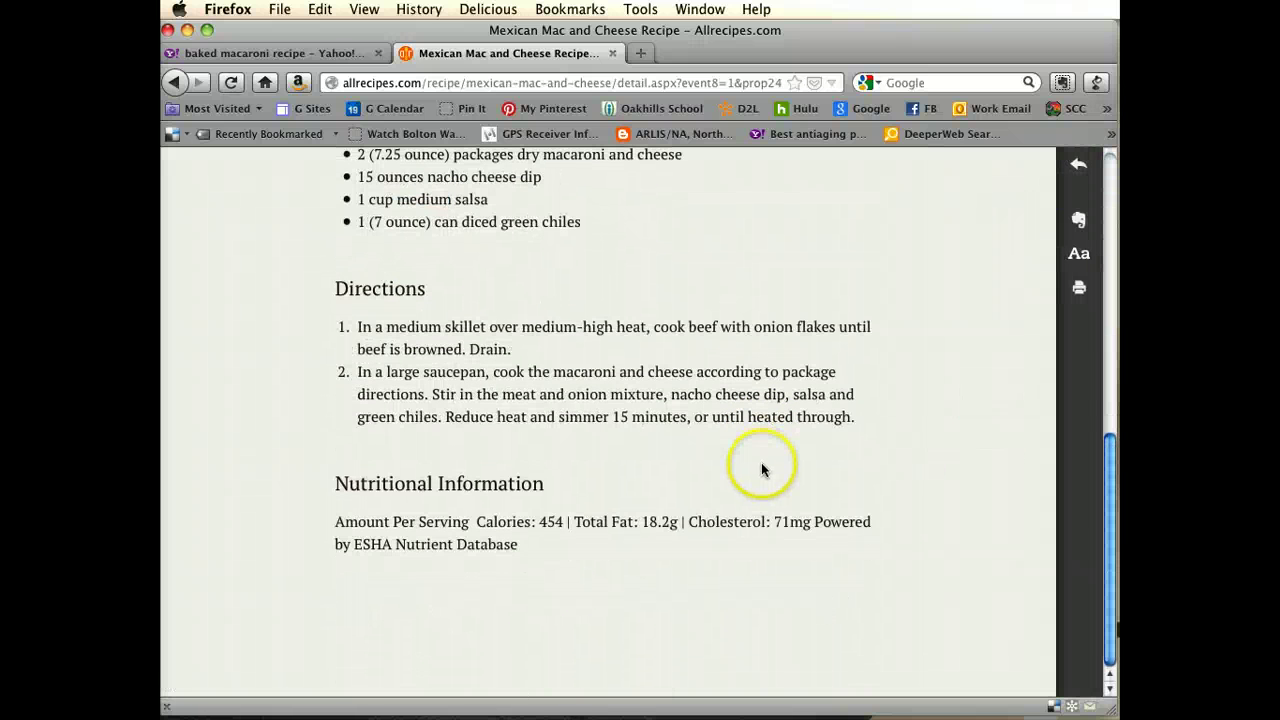
scroll(804, 498, up, 5)
scroll(804, 498, up, 3)
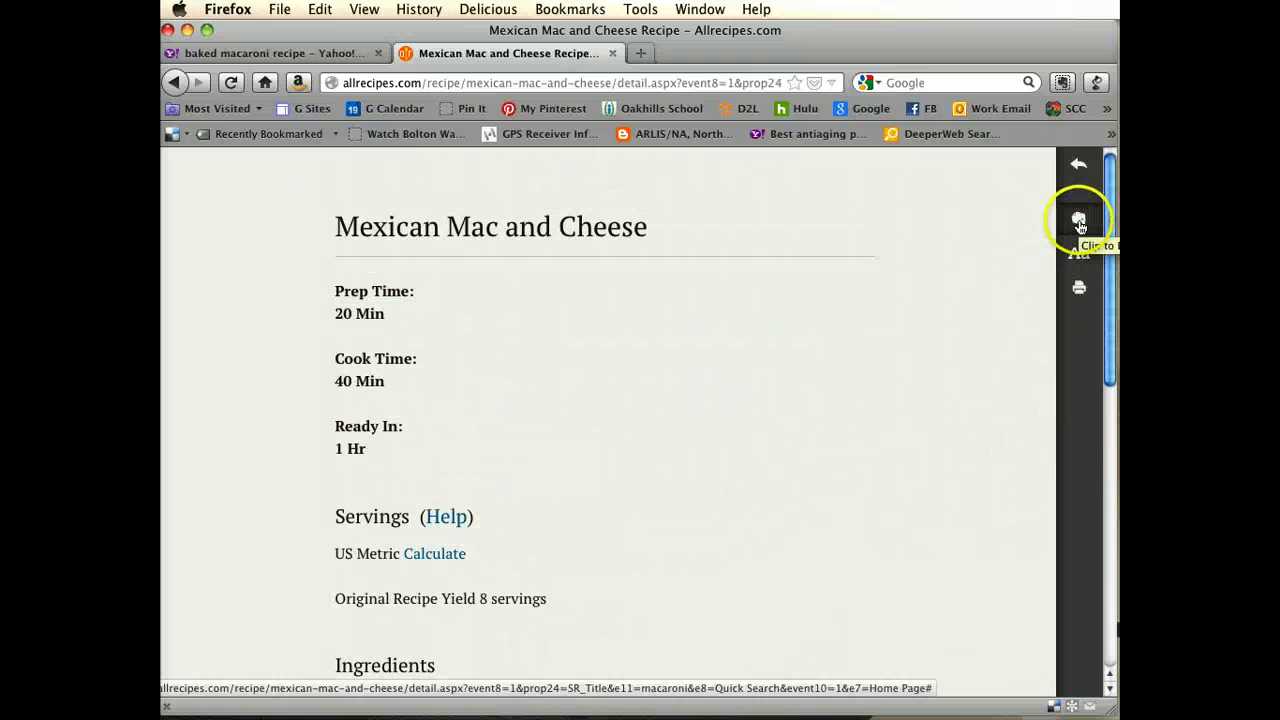
Apply the Notable theme to the Clearly view and check the ingredients and directions in it
click(970, 295)
scroll(700, 450, down, 2)
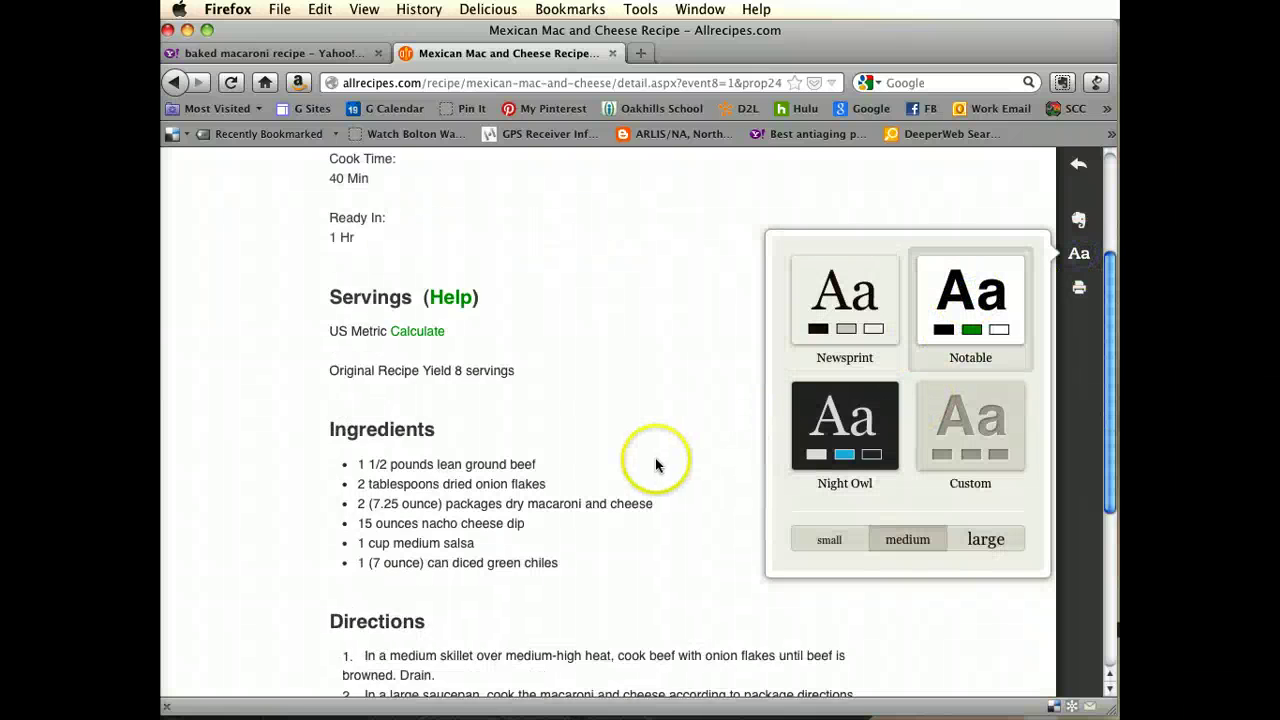
scroll(656, 465, down, 5)
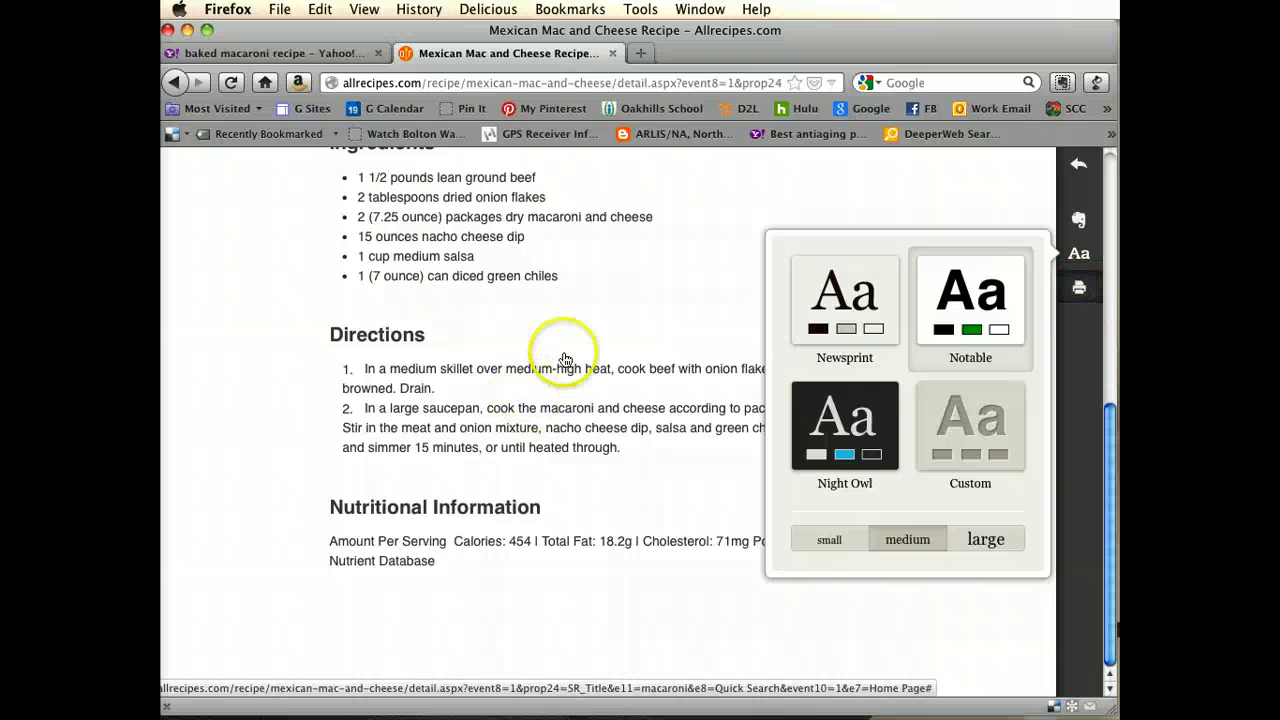
Generate a print preview of the cleaned Mexican Mac and Cheese recipe and look through its first page
key(super+p)
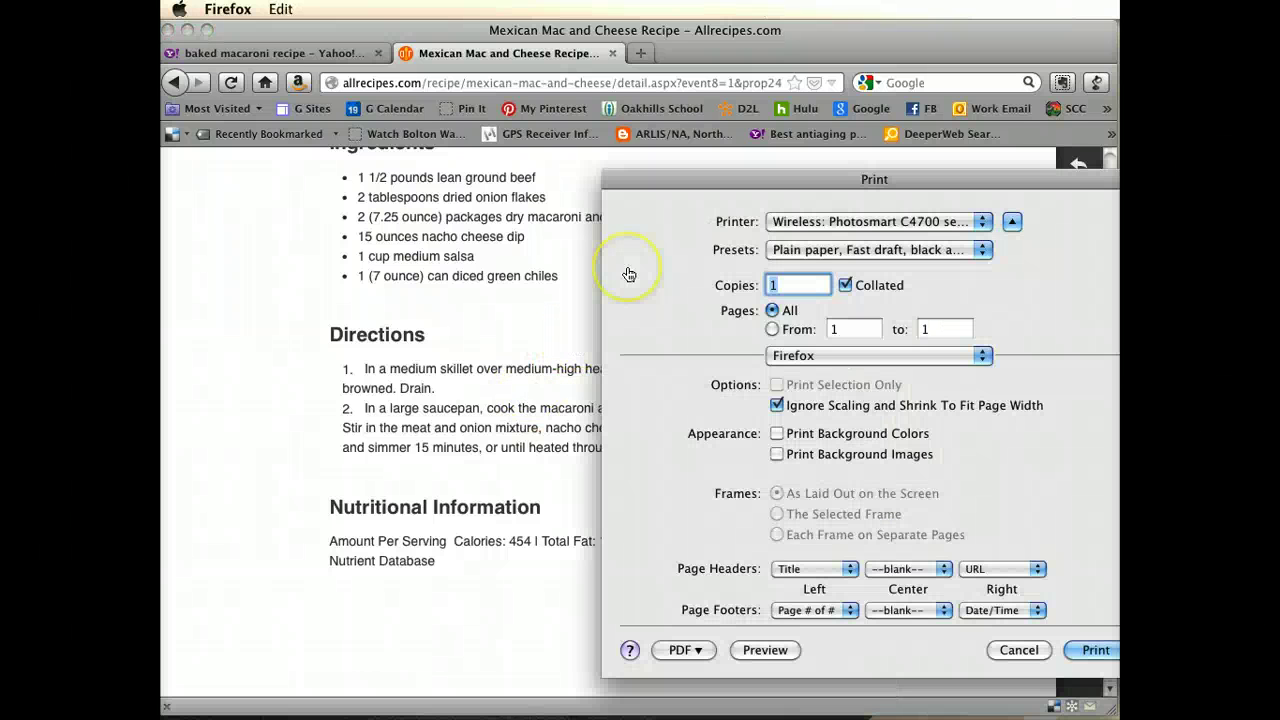
click(765, 651)
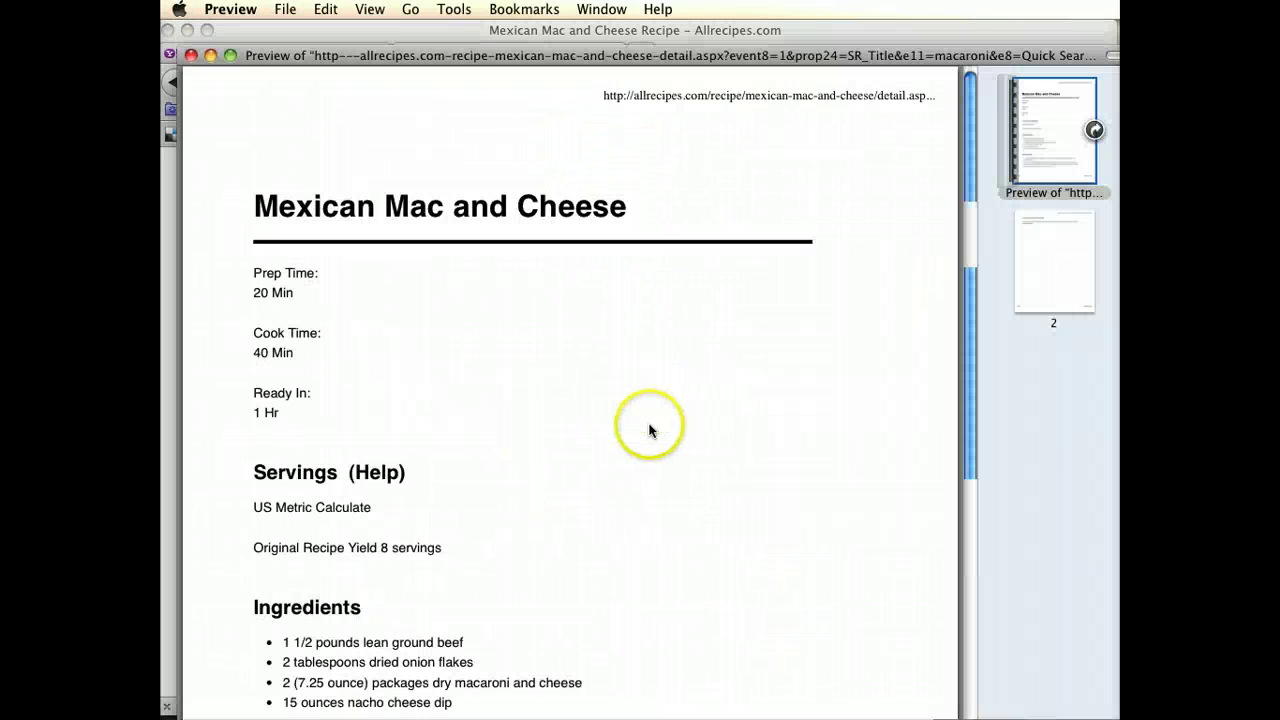
scroll(458, 340, down, 10)
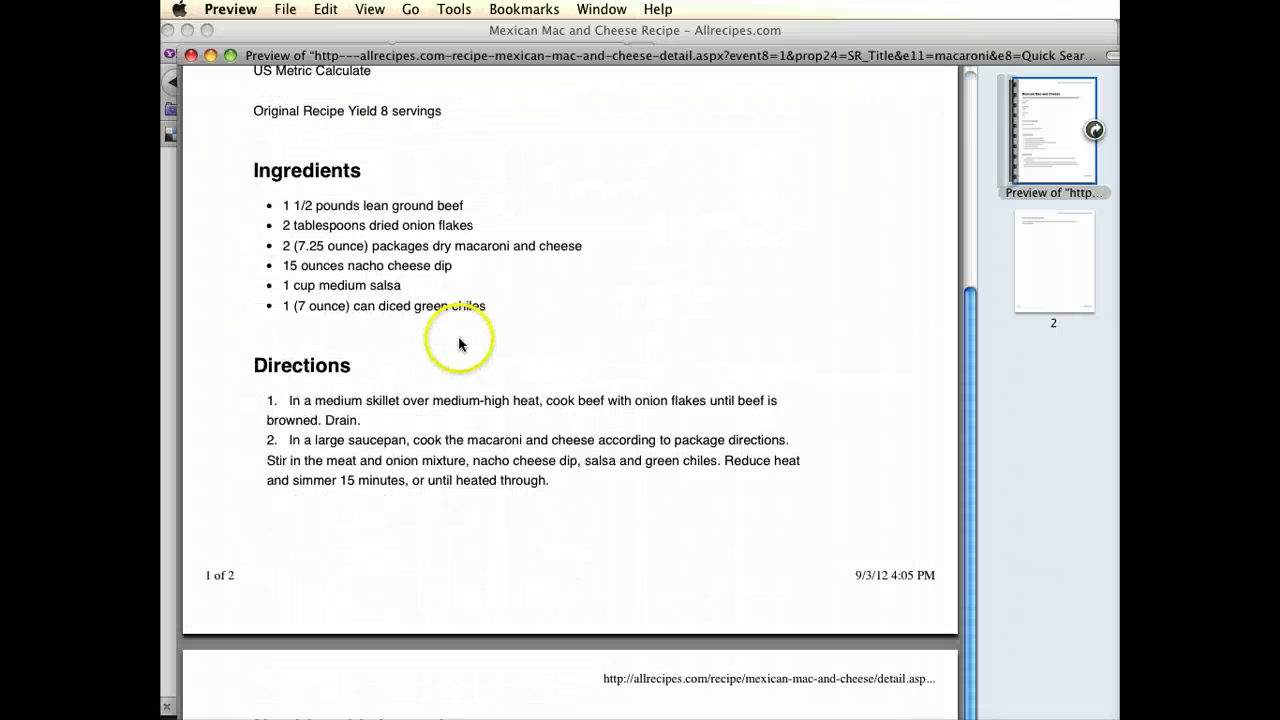
scroll(523, 354, up, 6)
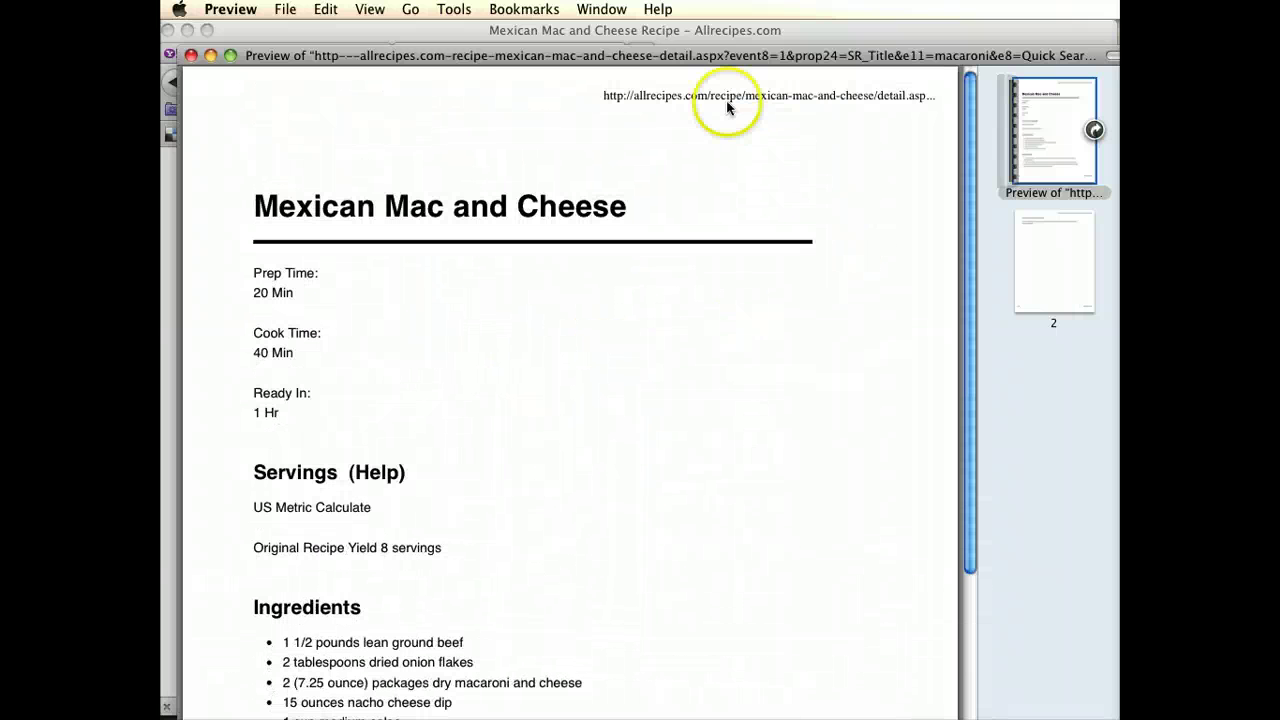
Highlight the recipe's web address in the header of the print preview
drag(600, 98, 920, 106)
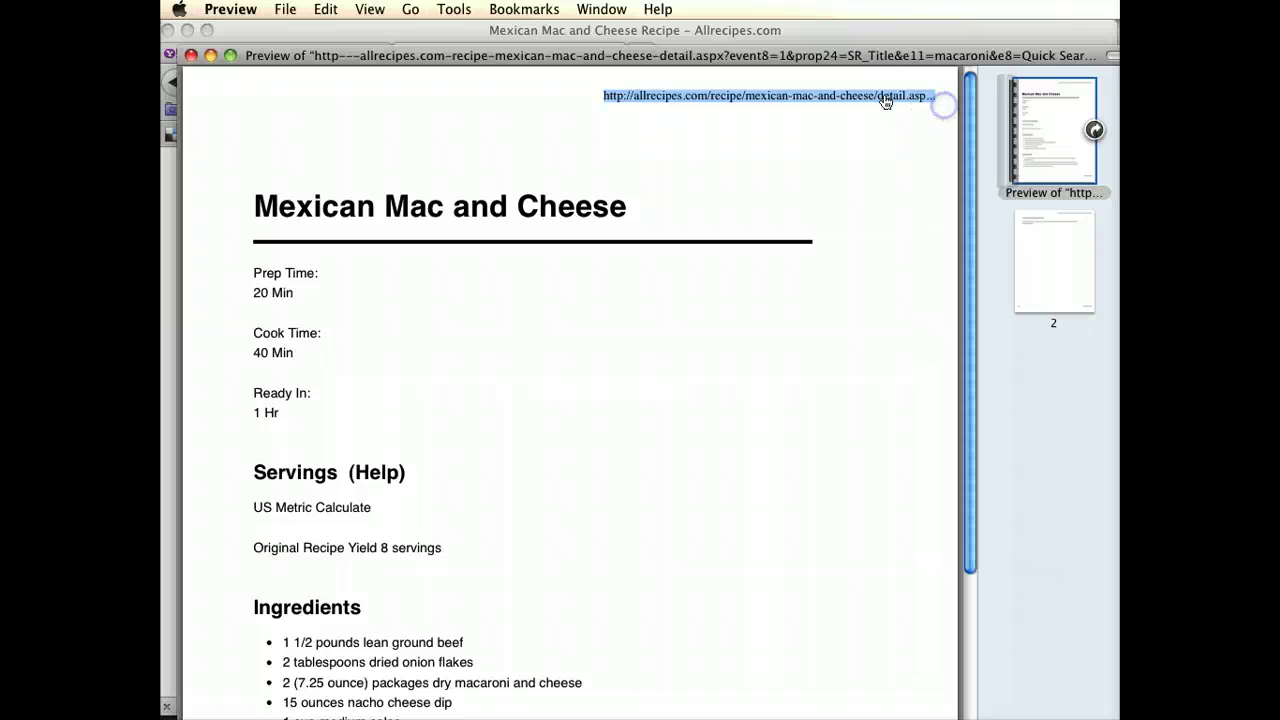
click(842, 96)
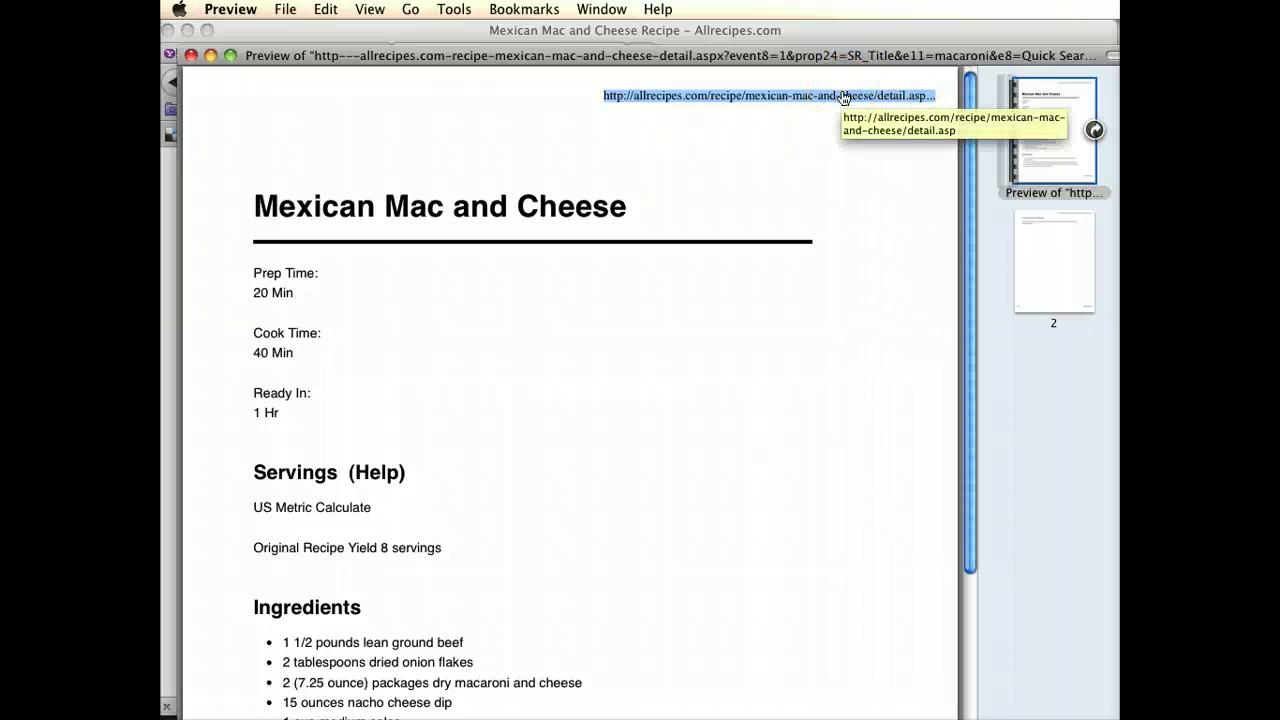
mouse_move(804, 102)
mouse_down()
mouse_move(806, 123)
mouse_move(606, 127)
mouse_move(709, 114)
mouse_move(189, 107)
mouse_up()
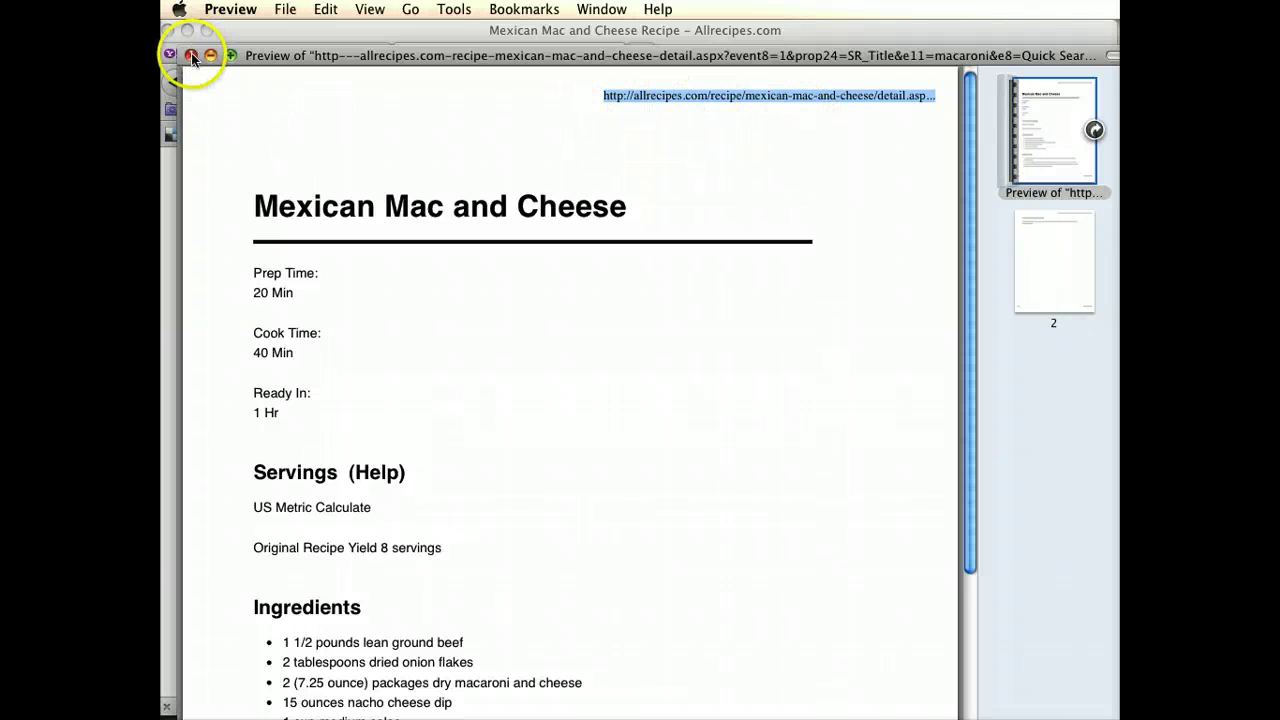
Close the print preview and switch back to the Mexican Mac and Cheese recipe in Firefox
click(191, 55)
scroll(557, 313, up, 5)
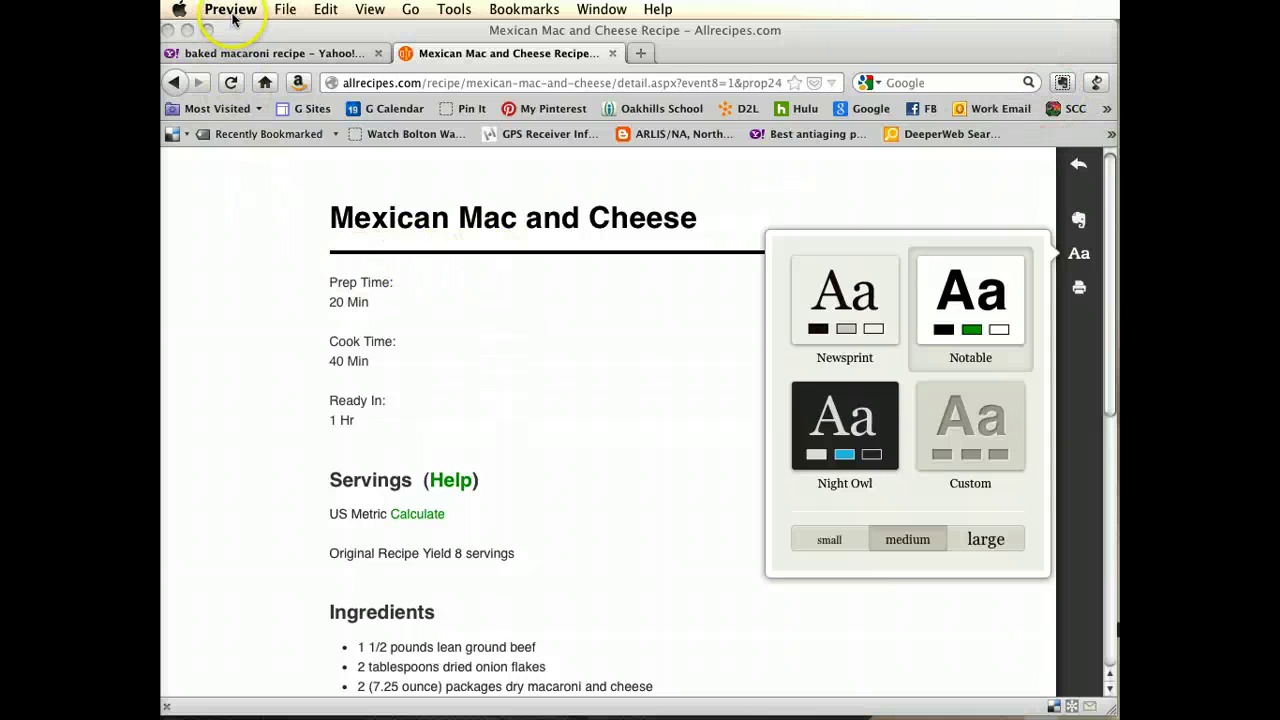
click(270, 28)
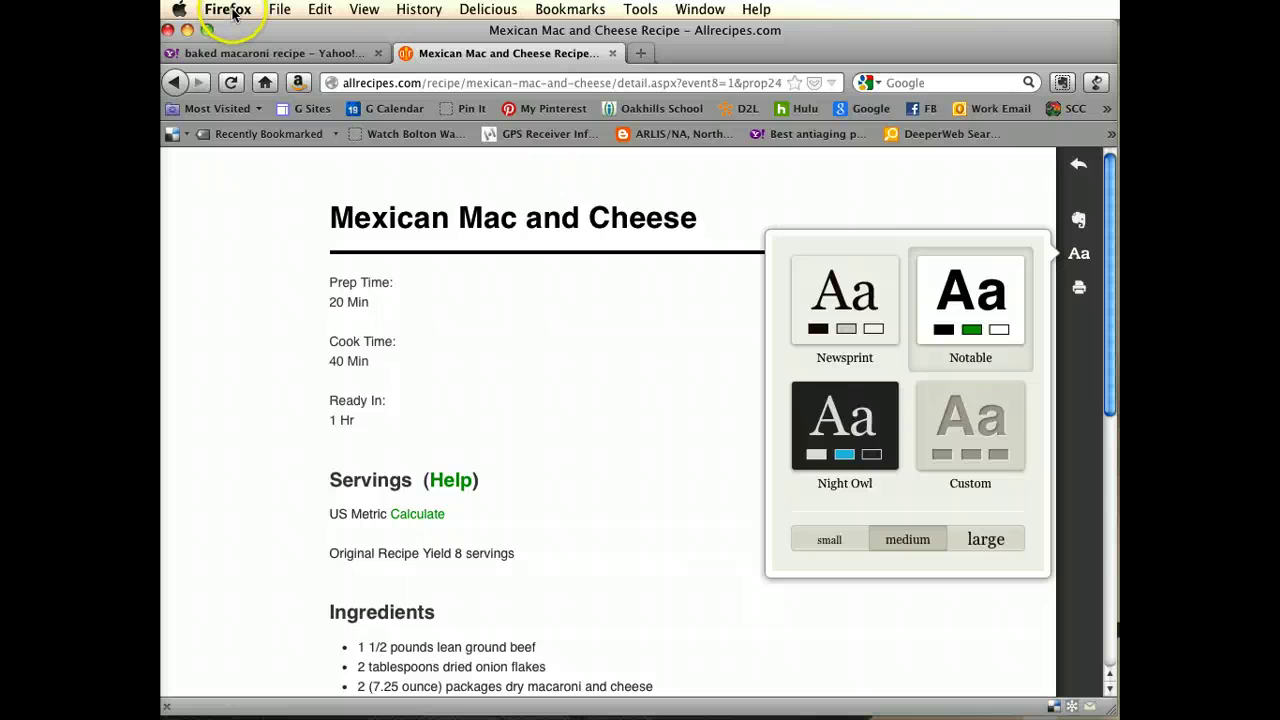
Open the Add-ons Manager through Firefox's preferences and look through the installed extensions, including Clearly
click(230, 12)
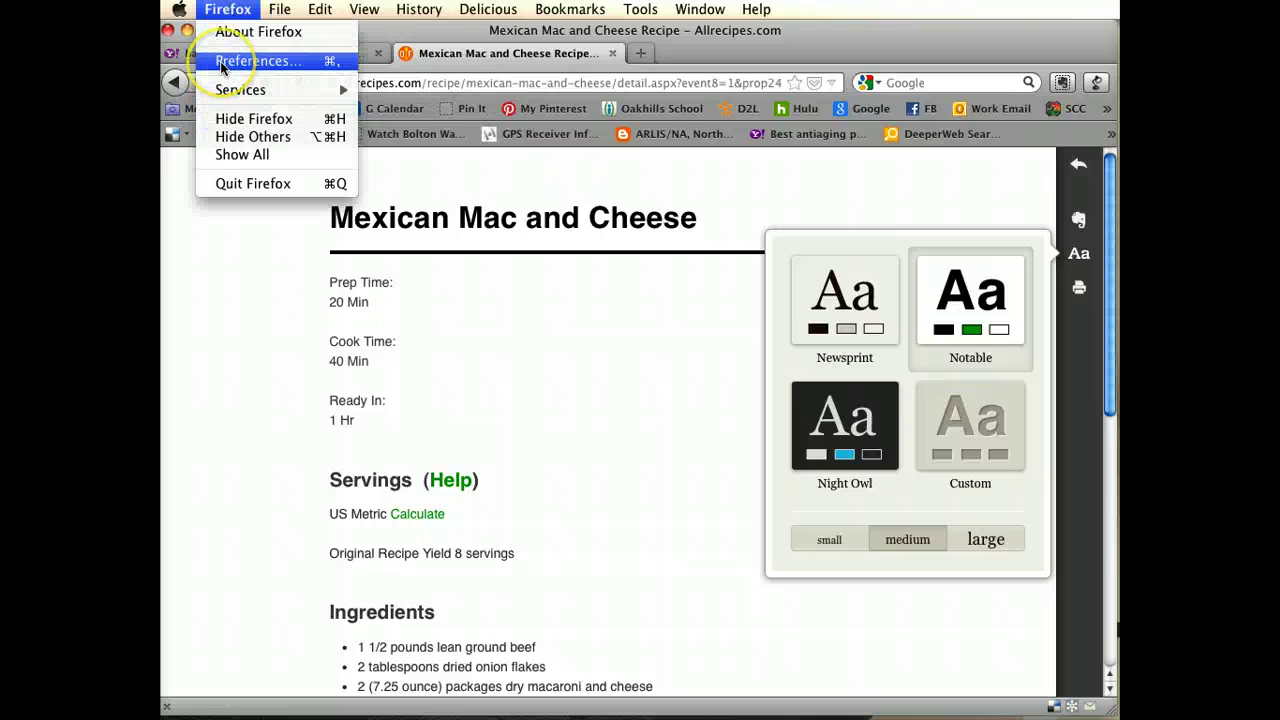
click(240, 61)
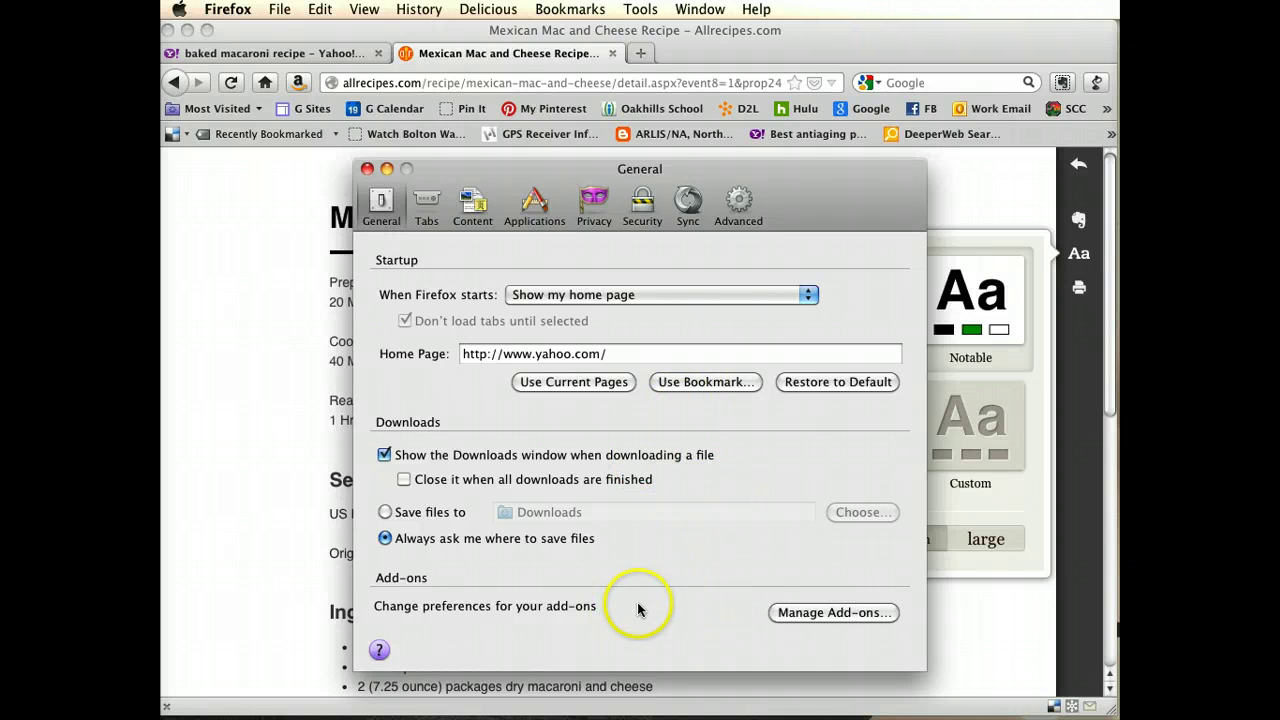
click(856, 614)
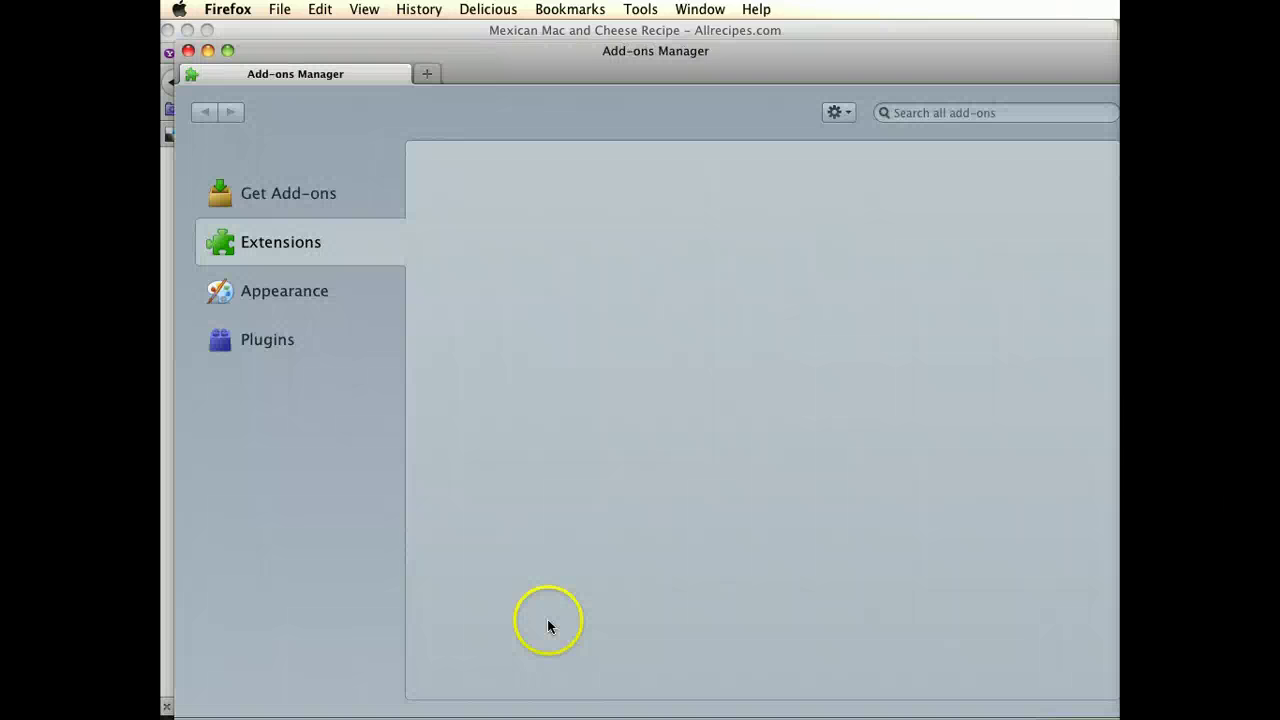
scroll(595, 425, down, 3)
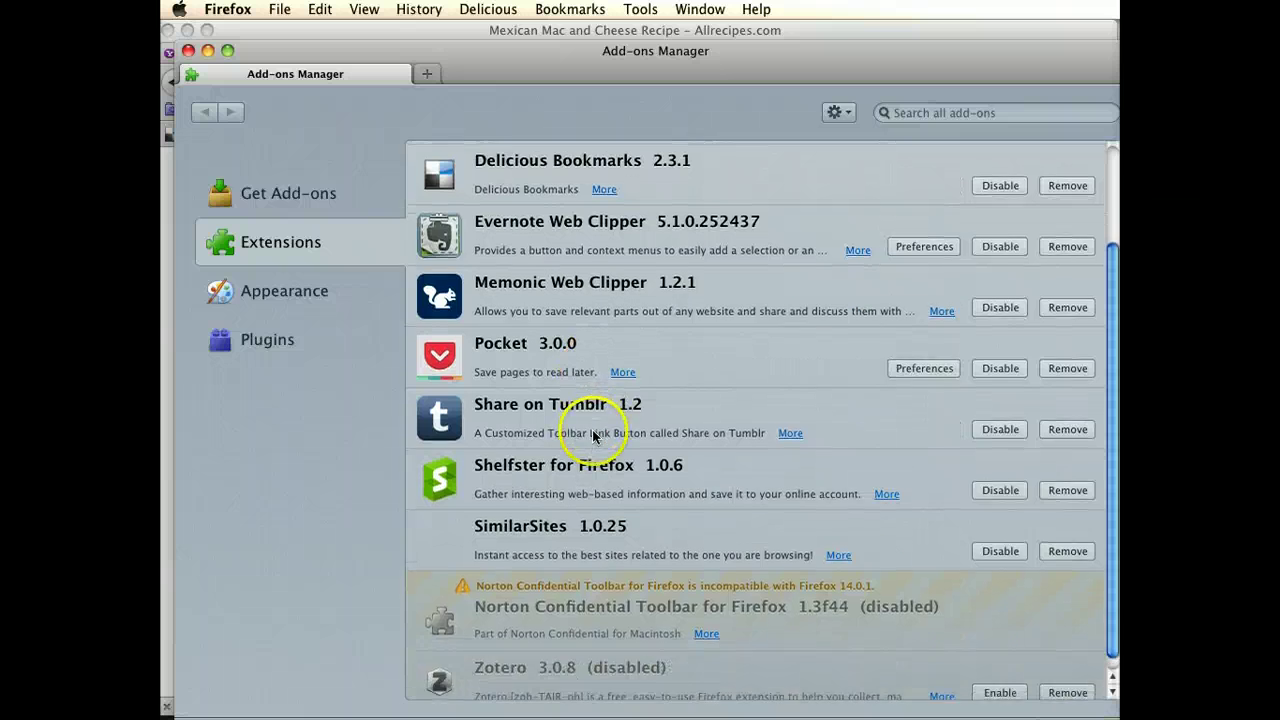
scroll(591, 541, up, 3)
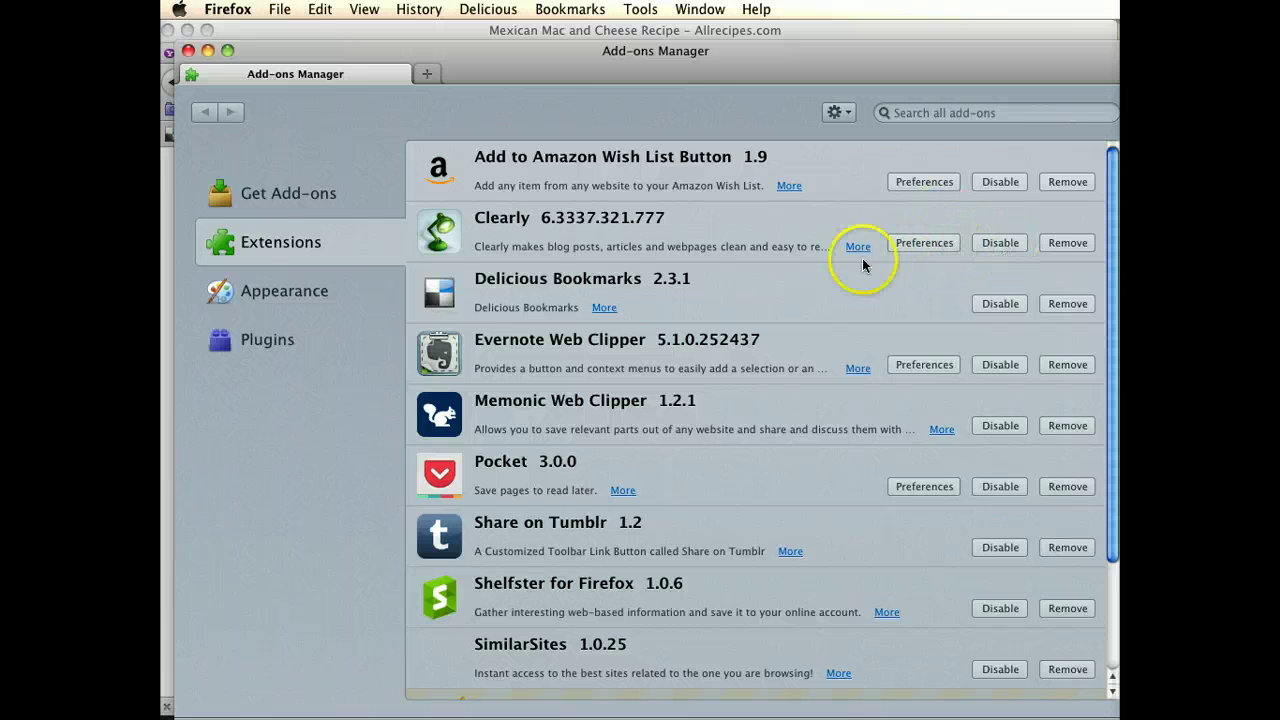
Browse the featured and recommended add-ons in the Get Add-ons section
click(277, 196)
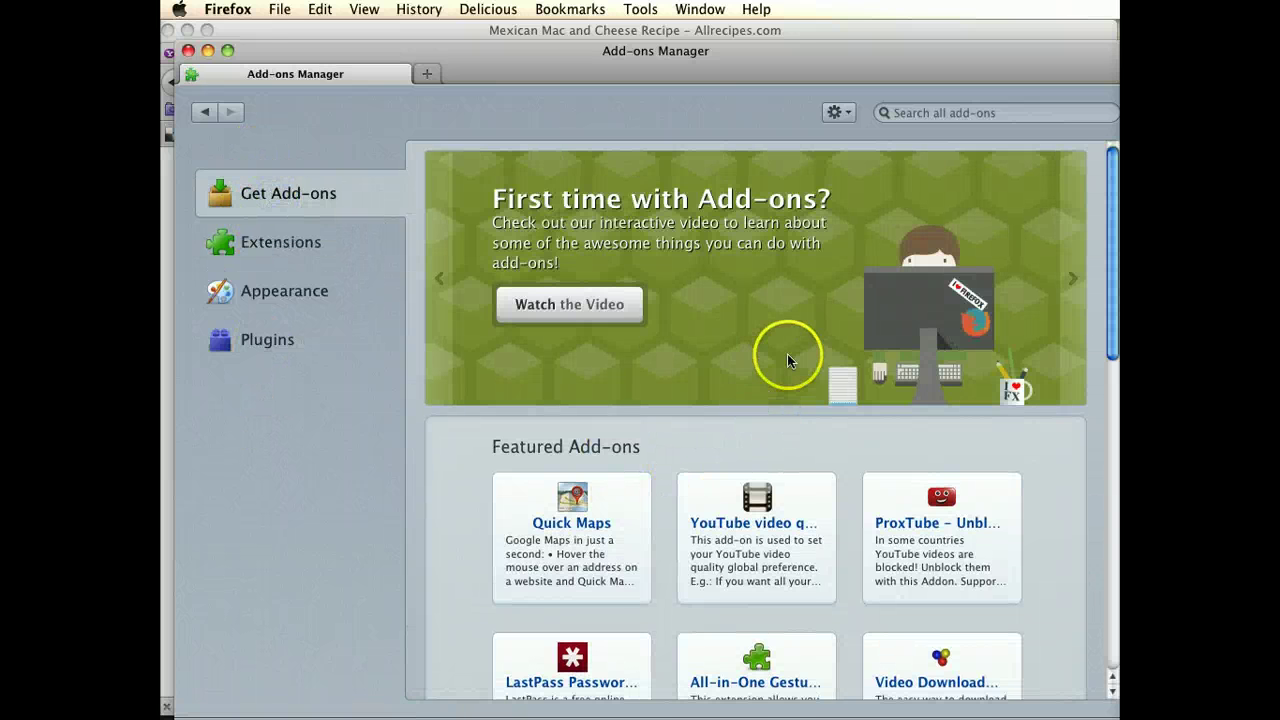
scroll(789, 355, down, 5)
scroll(790, 352, down, 5)
scroll(905, 330, up, 10)
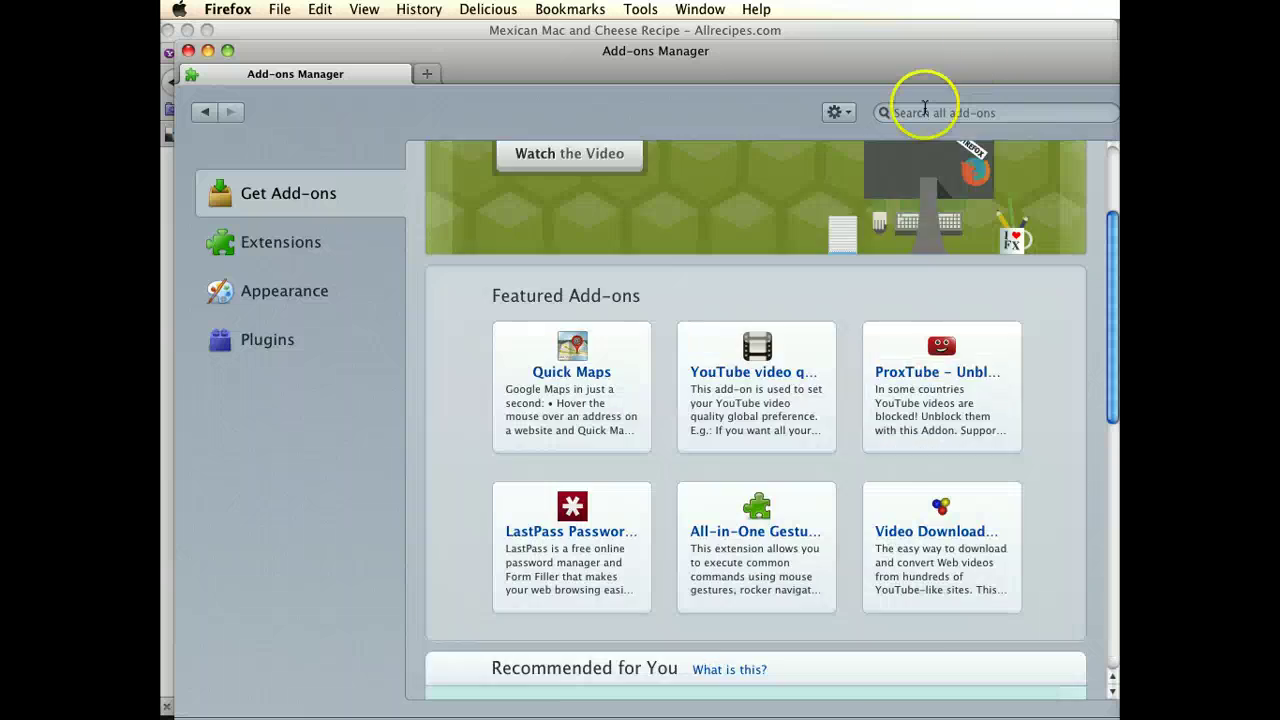
scroll(811, 354, down, 6)
scroll(809, 194, up, 6)
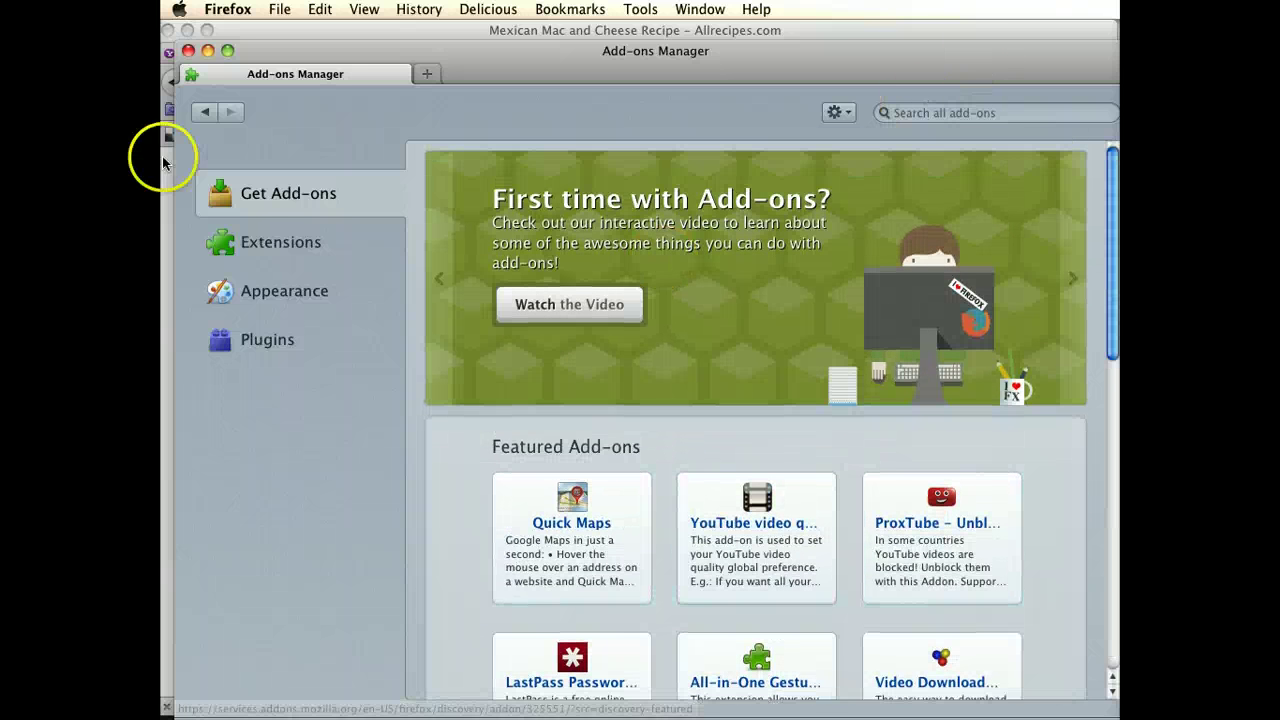
Review the installed extensions again and show the Appearance section with the browser themes
click(263, 242)
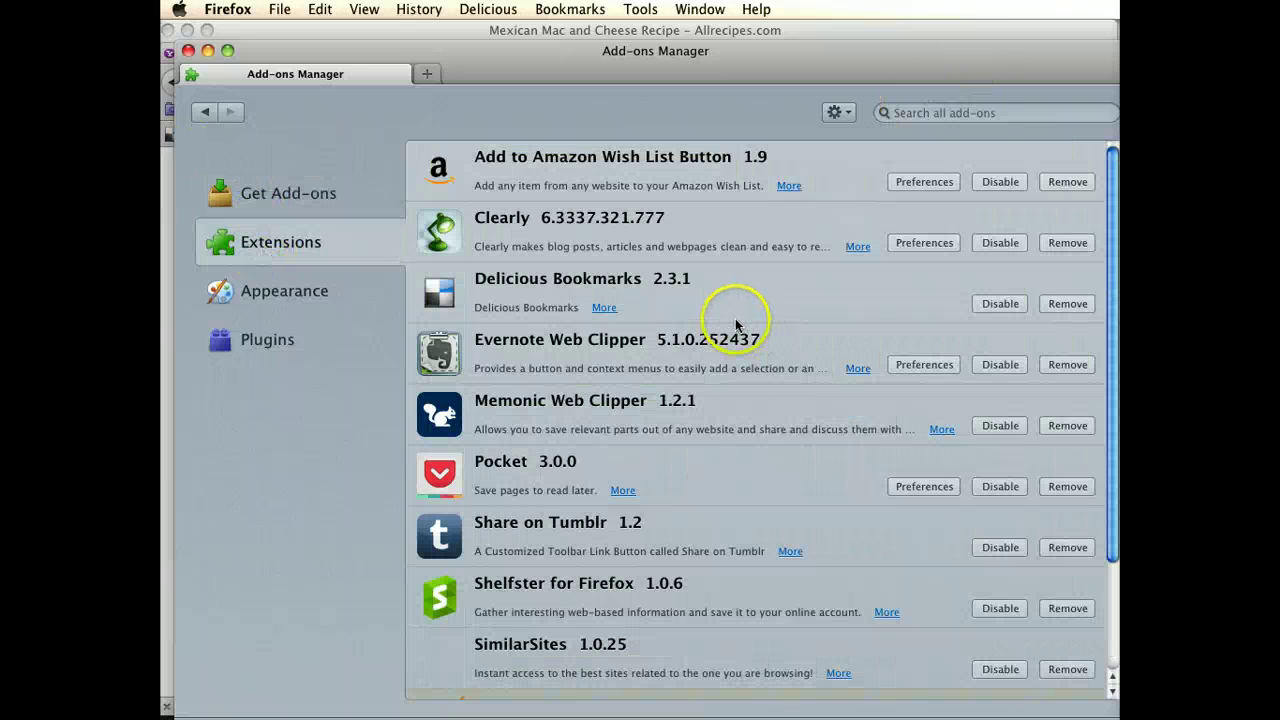
scroll(457, 386, down, 3)
click(263, 270)
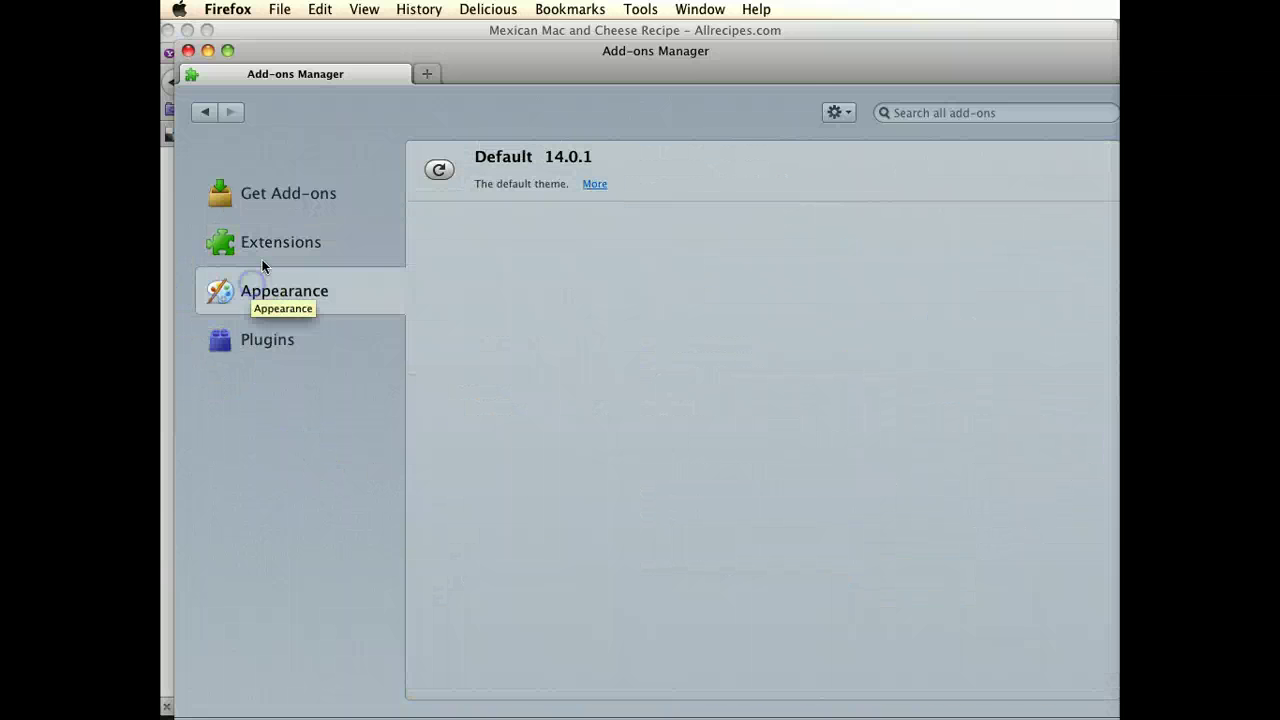
Search the available add-ons for "wot" and install the WOT - Safe Surfing extension
click(309, 193)
click(987, 112)
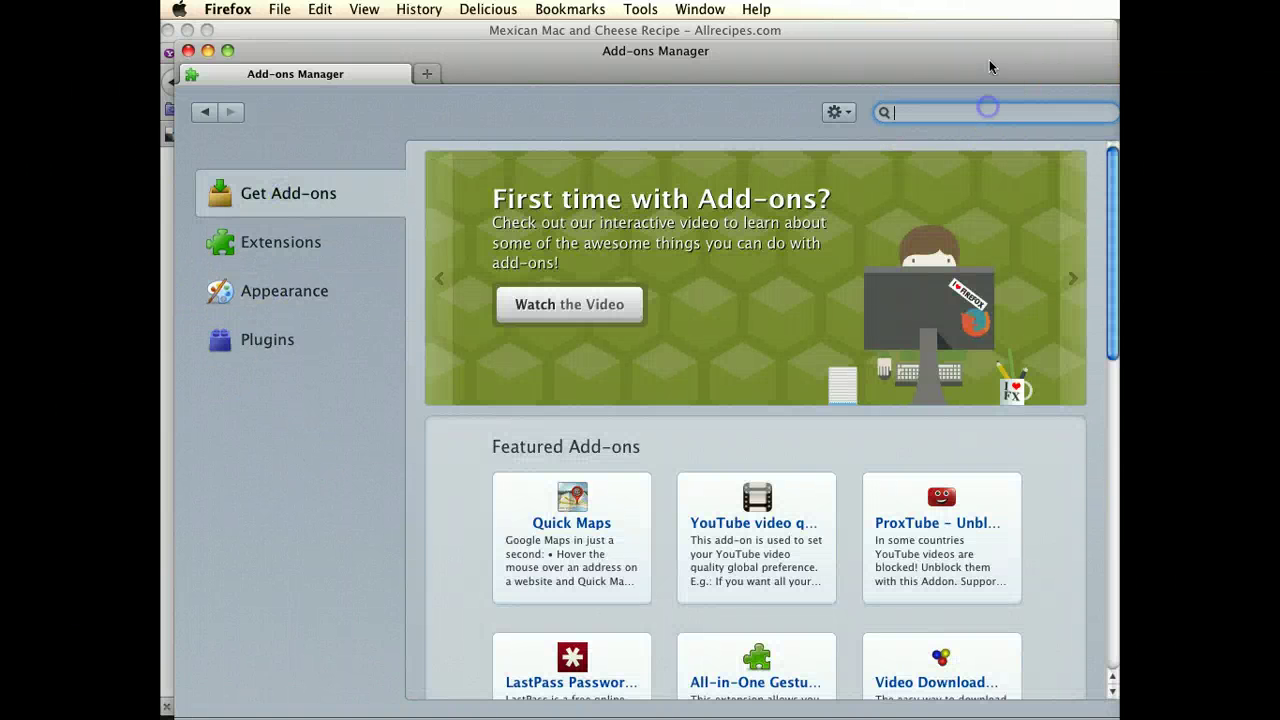
text(wot)
key(Return)
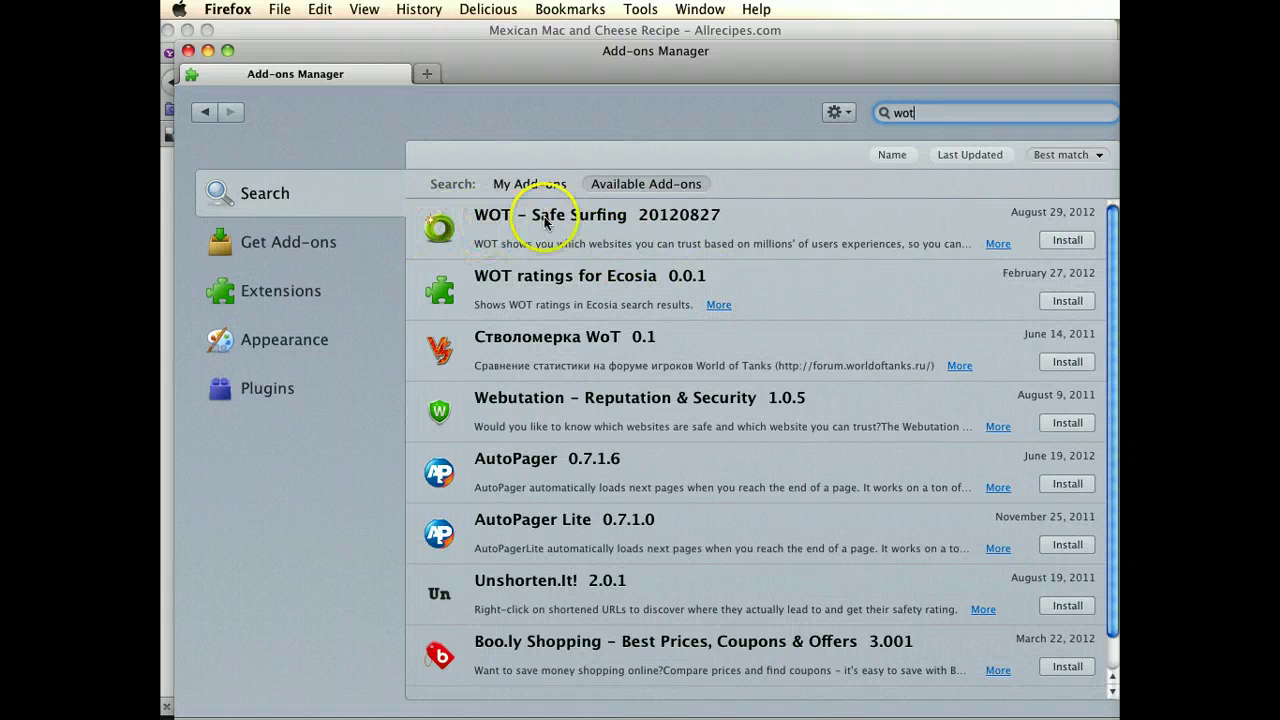
click(1067, 241)
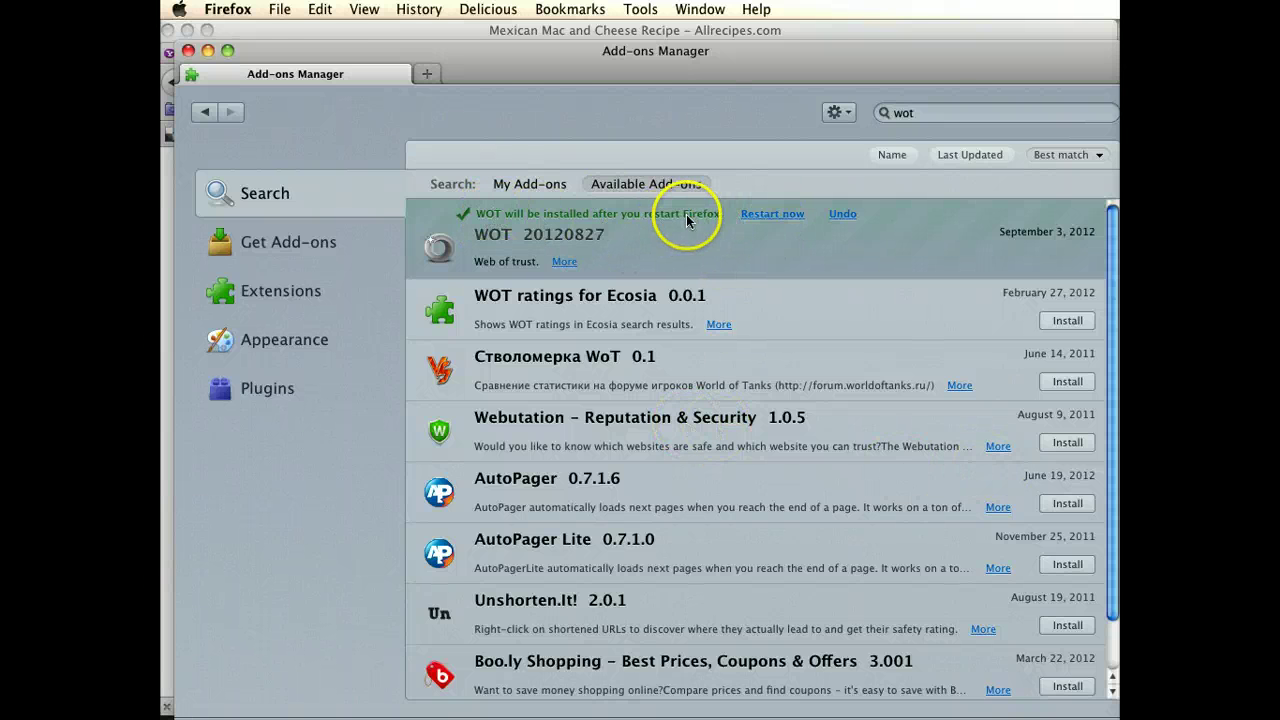
Close the Add-ons Manager, the preferences window and the Mexican Mac and Cheese recipe tab
click(188, 50)
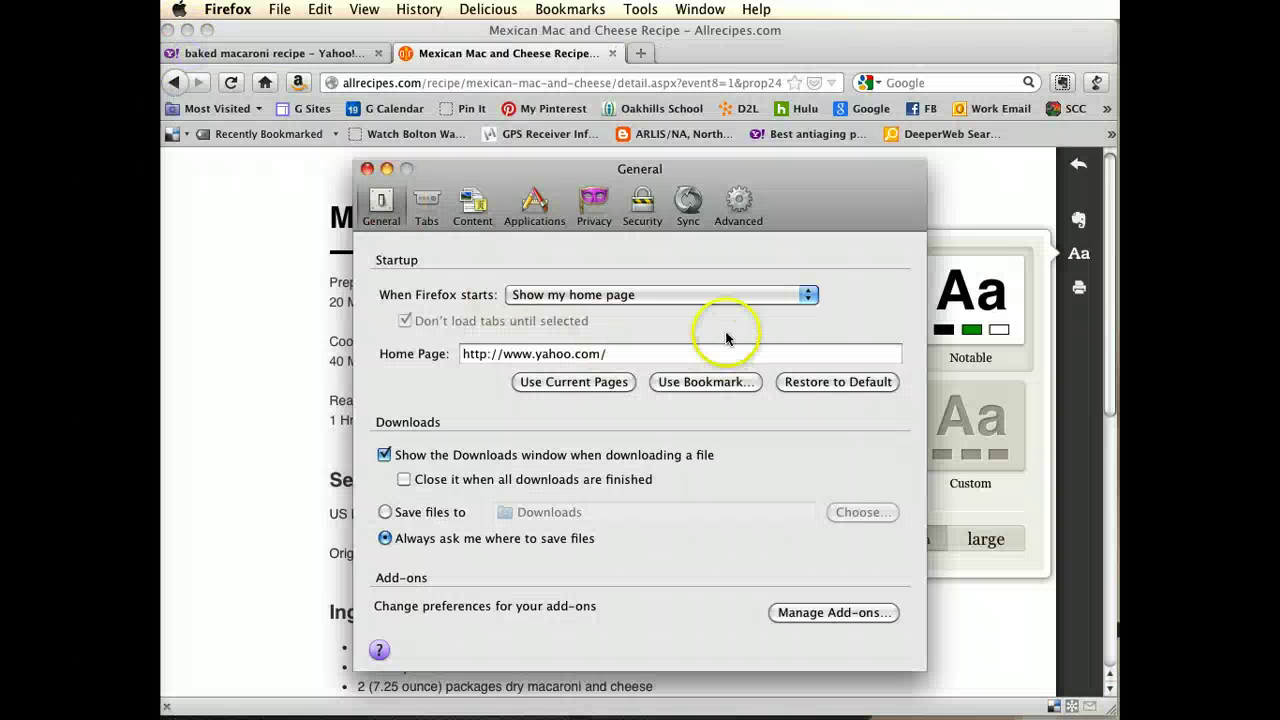
click(367, 172)
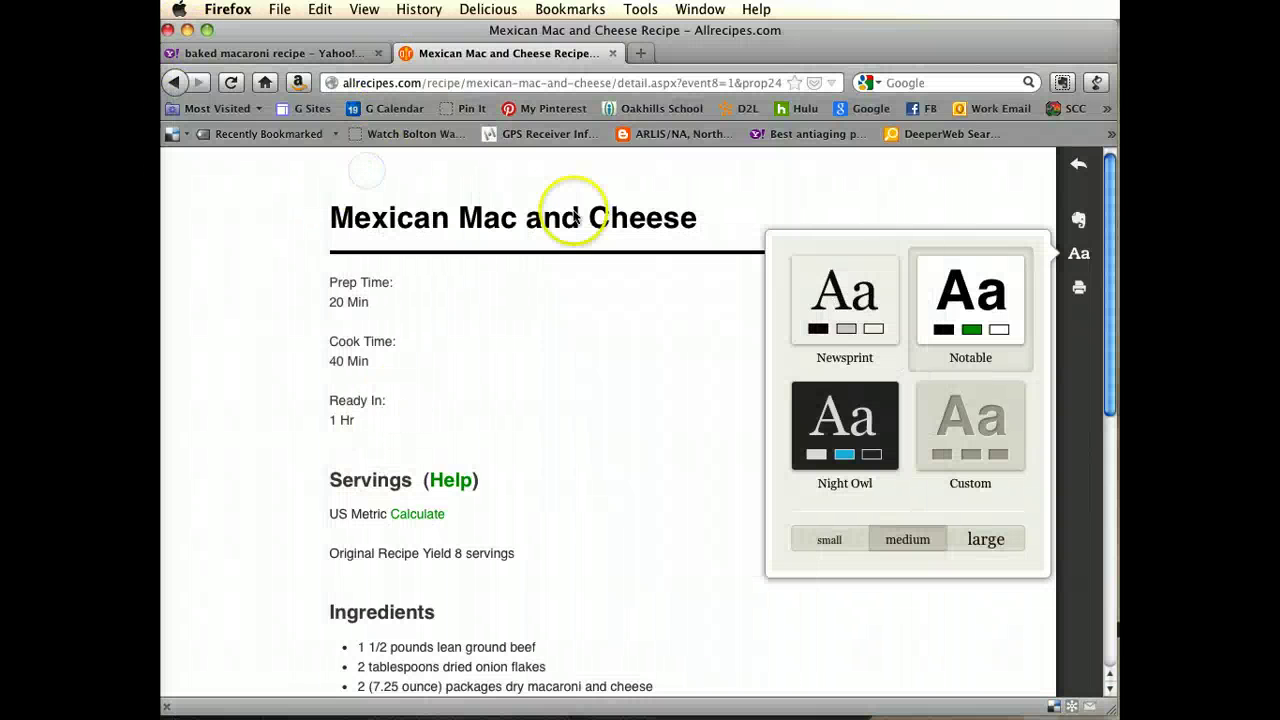
click(614, 54)
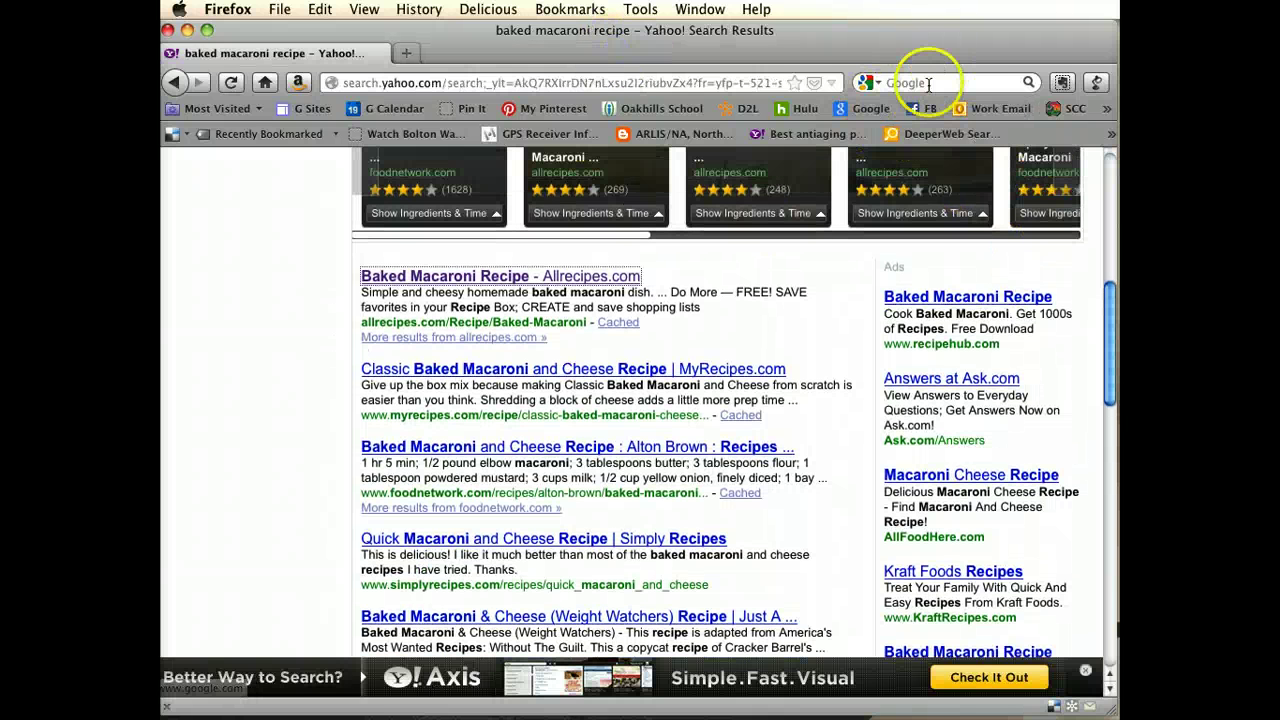
Search Google for "useful firefox extensions"
click(928, 83)
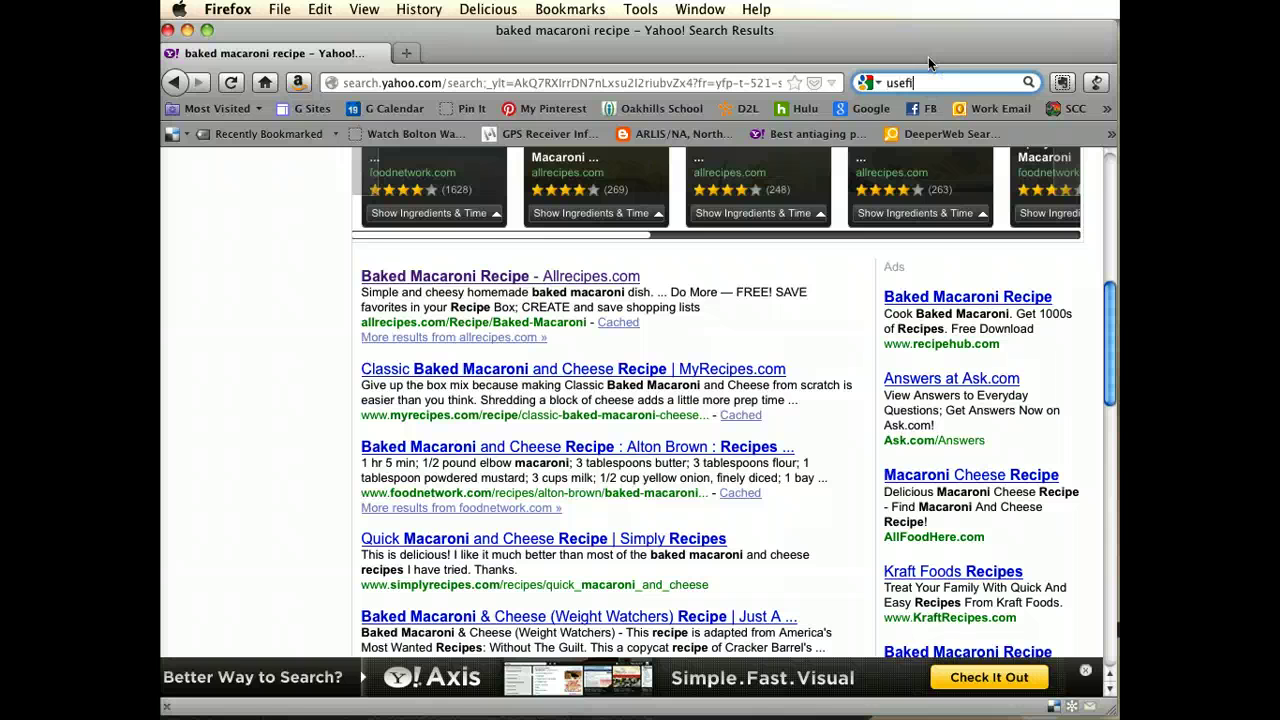
text(useful fire)
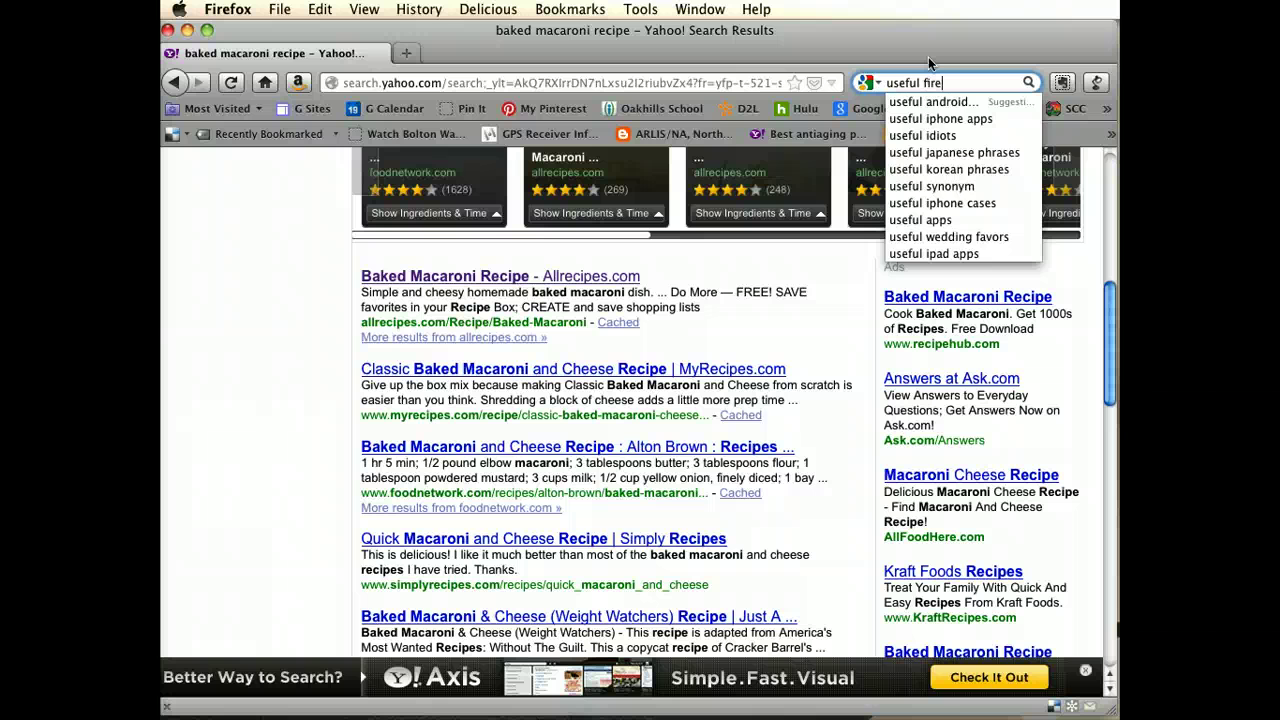
text(f)
text(ox ex)
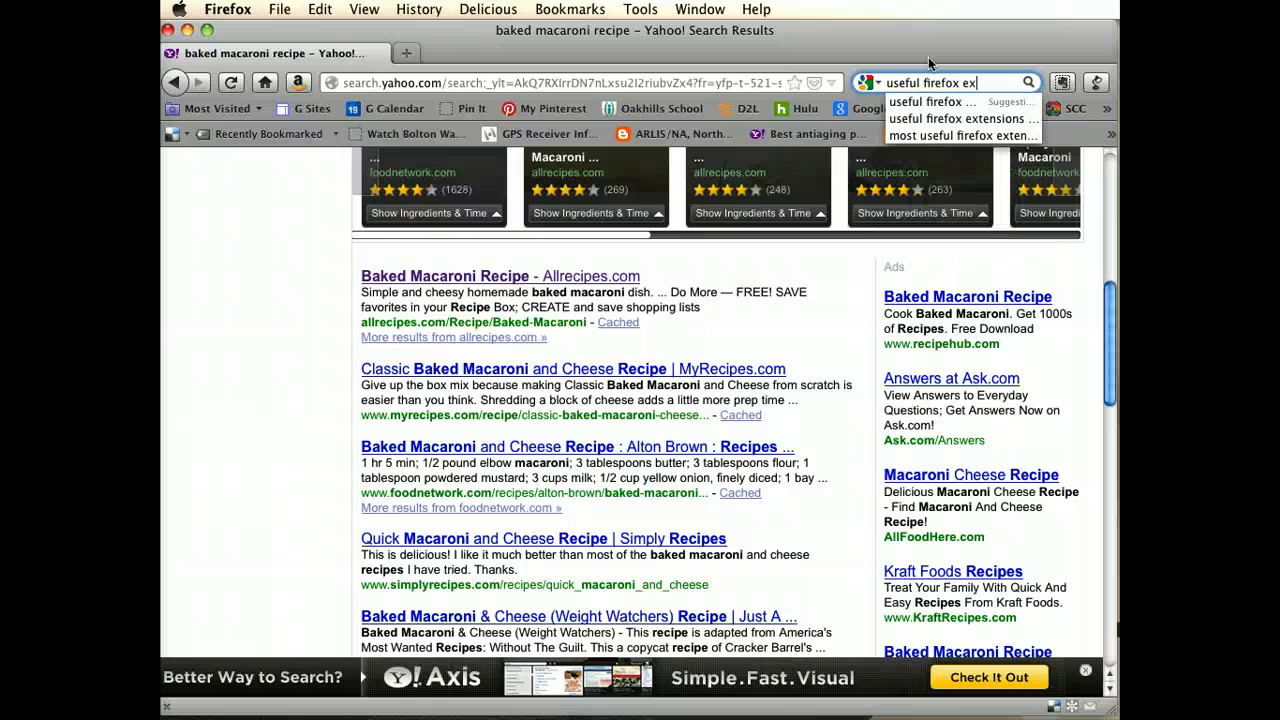
text(tensions)
key(Return)
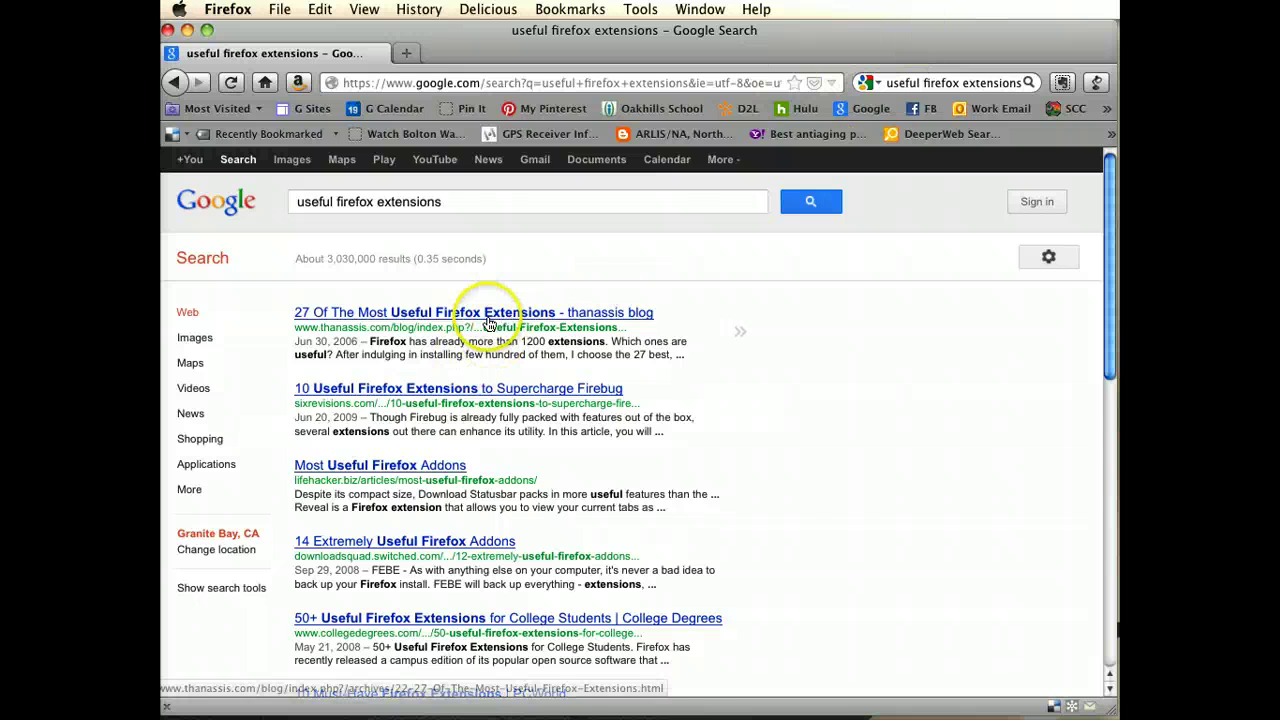
Look over the search results and open the thanassis blog article "27 Of The Most Useful Firefox Extensions"
scroll(475, 350, down, 5)
scroll(488, 330, down, 2)
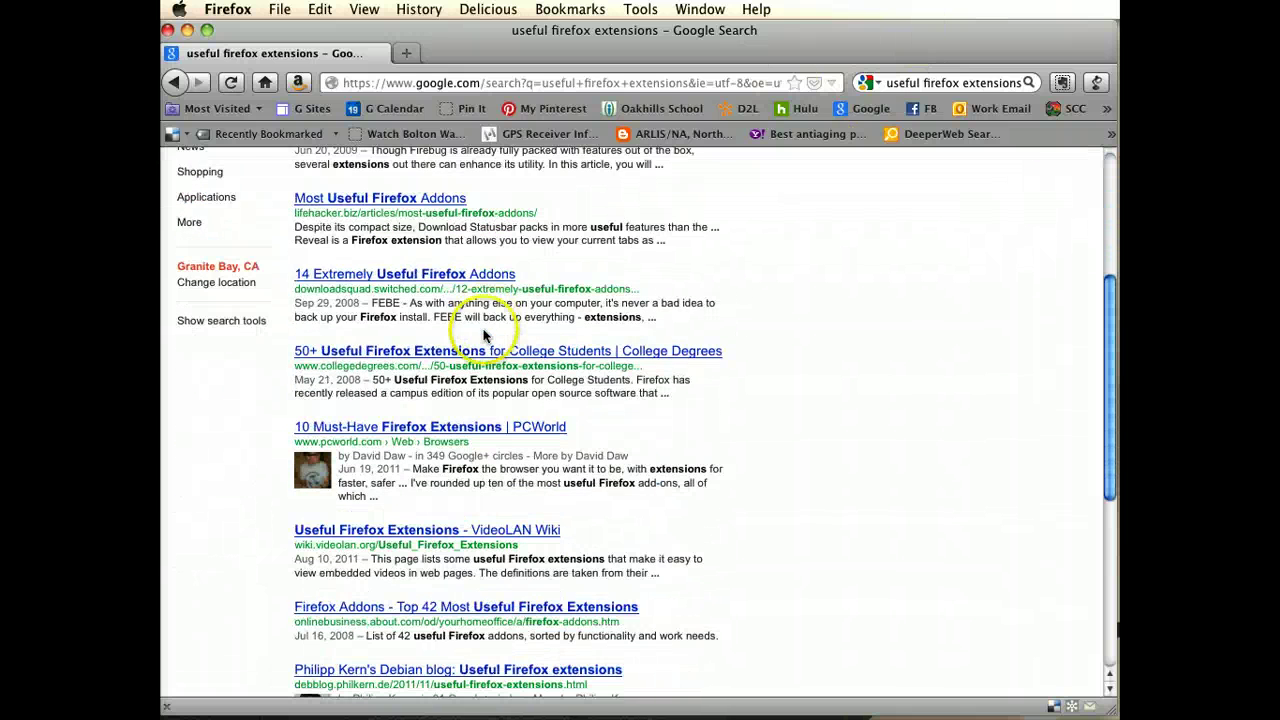
scroll(528, 491, down, 5)
scroll(500, 475, up, 1)
scroll(500, 478, up, 10)
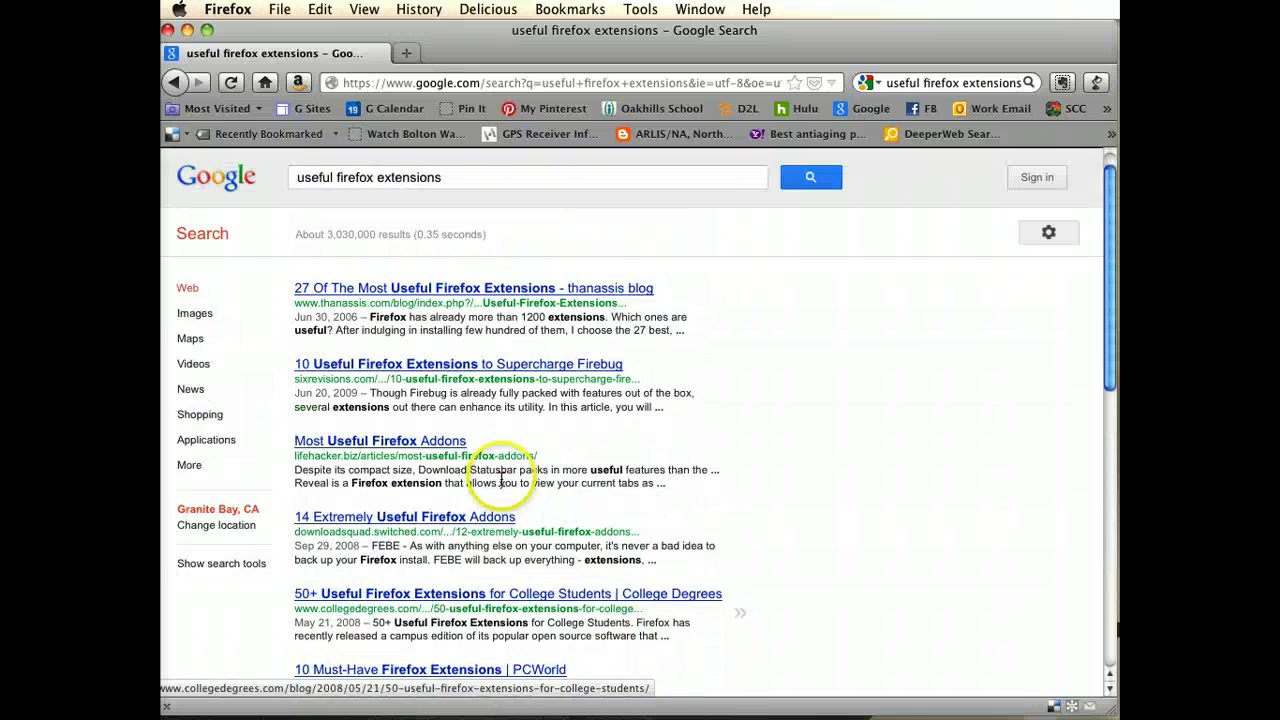
click(397, 308)
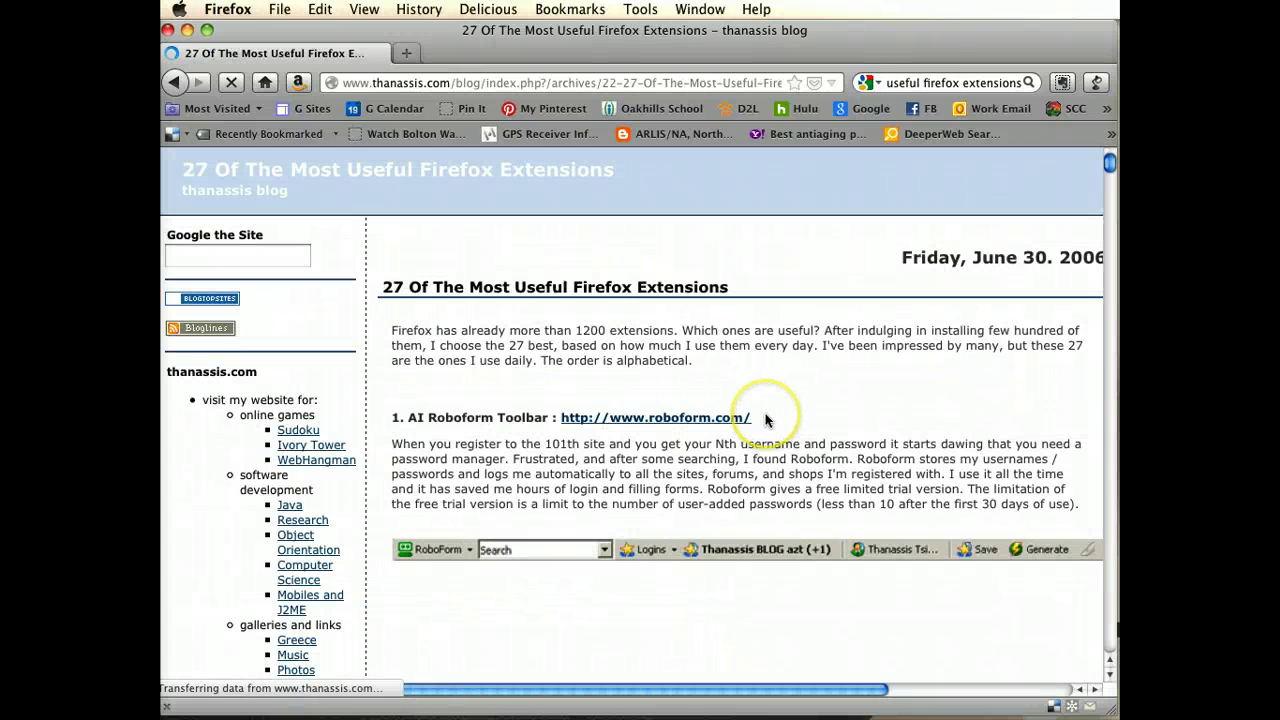
Skim the article's list of recommended extensions and shift the browser window slightly sideways
scroll(790, 423, down, 5)
scroll(765, 432, down, 6)
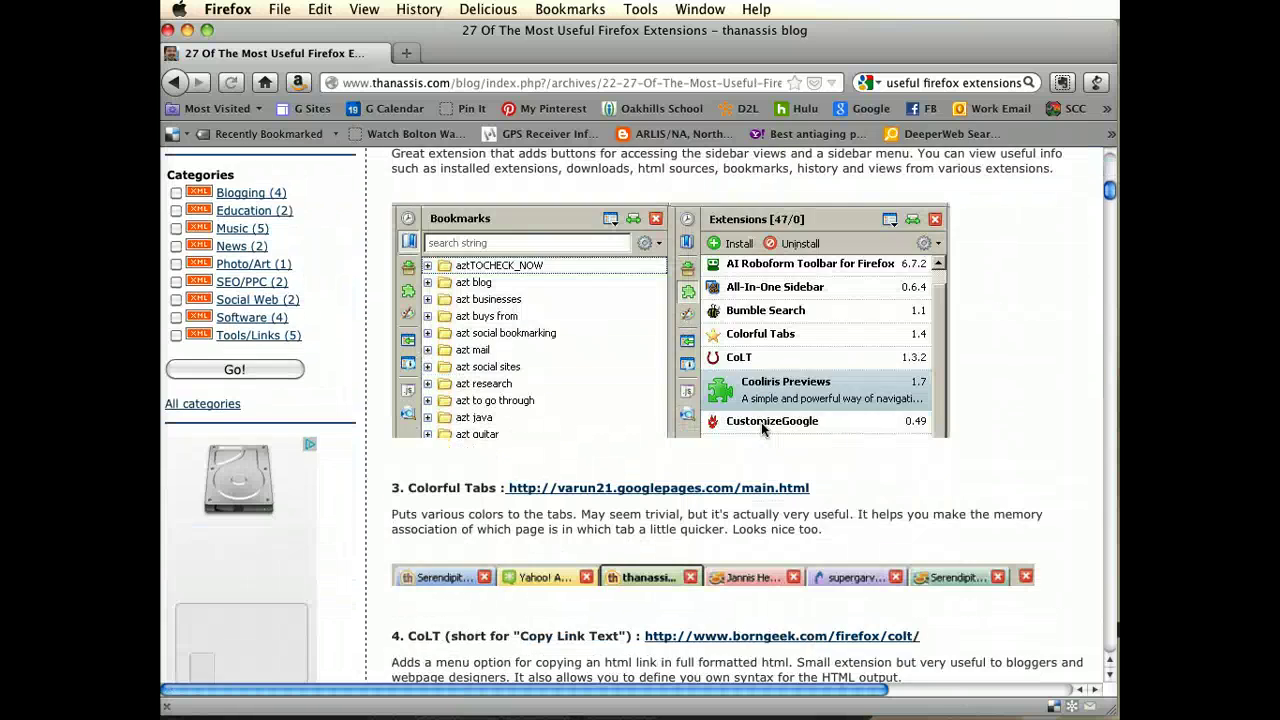
scroll(763, 428, up, 10)
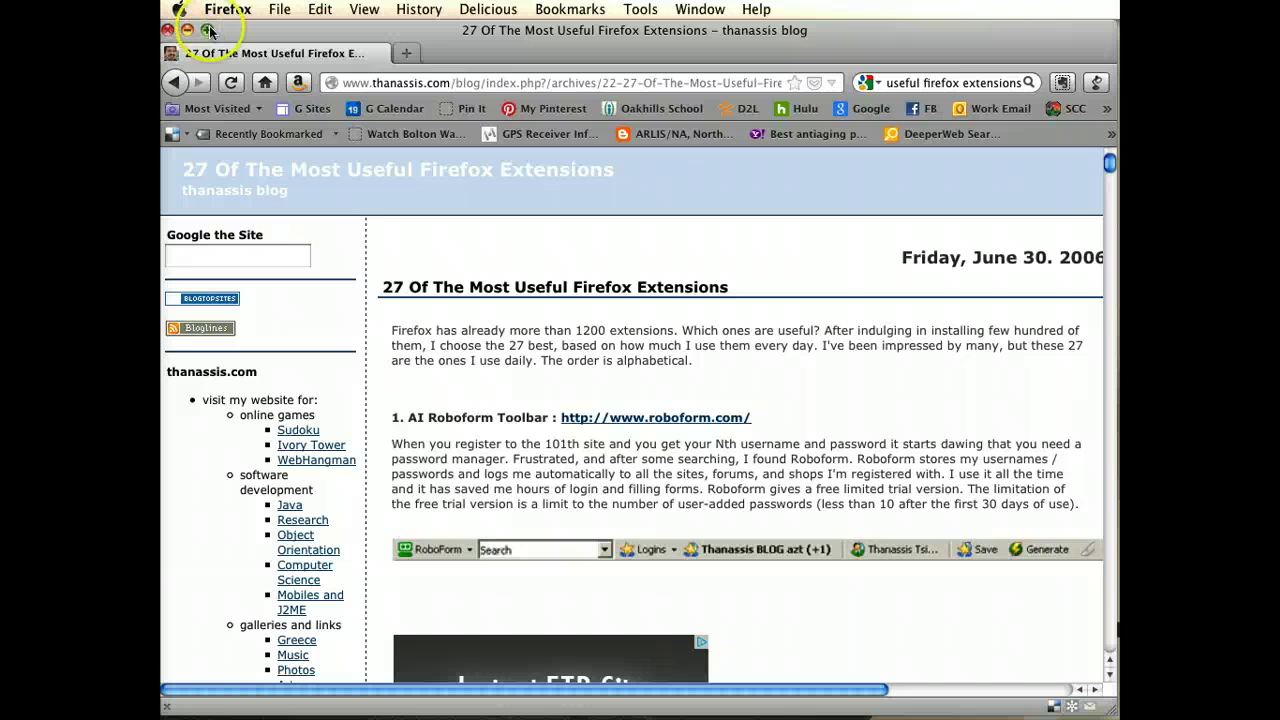
drag(254, 24, 261, 26)
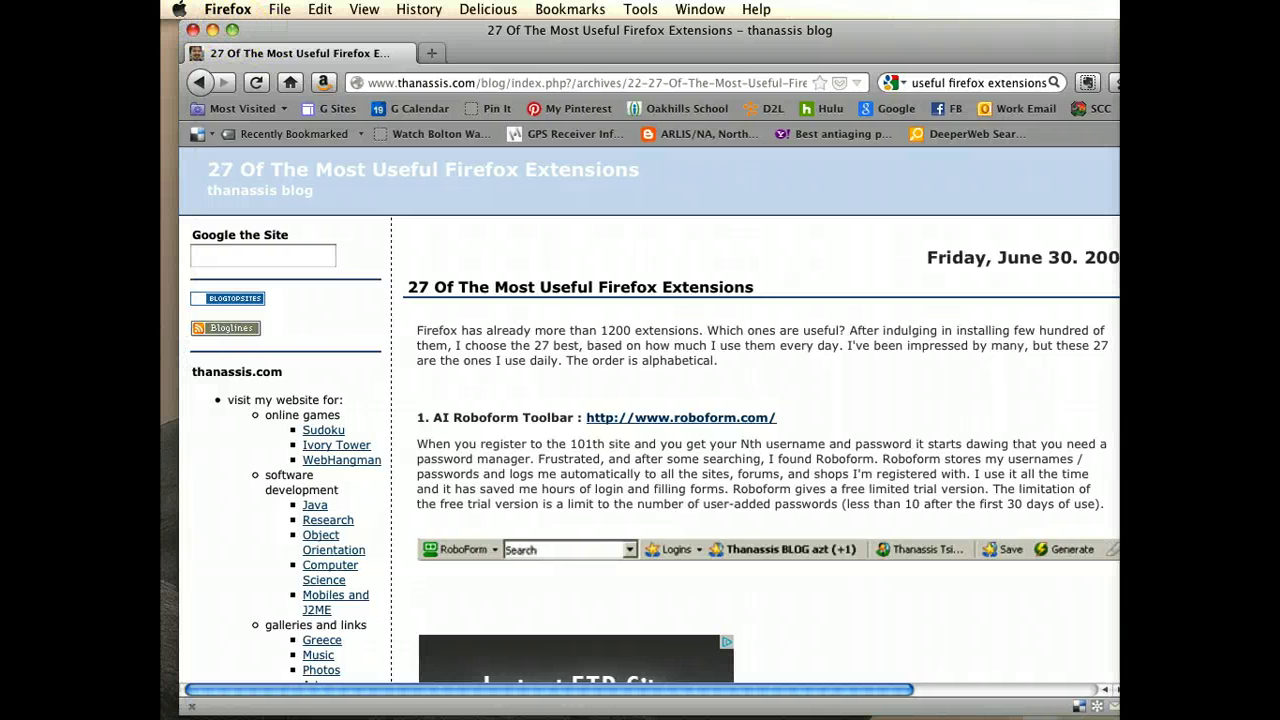